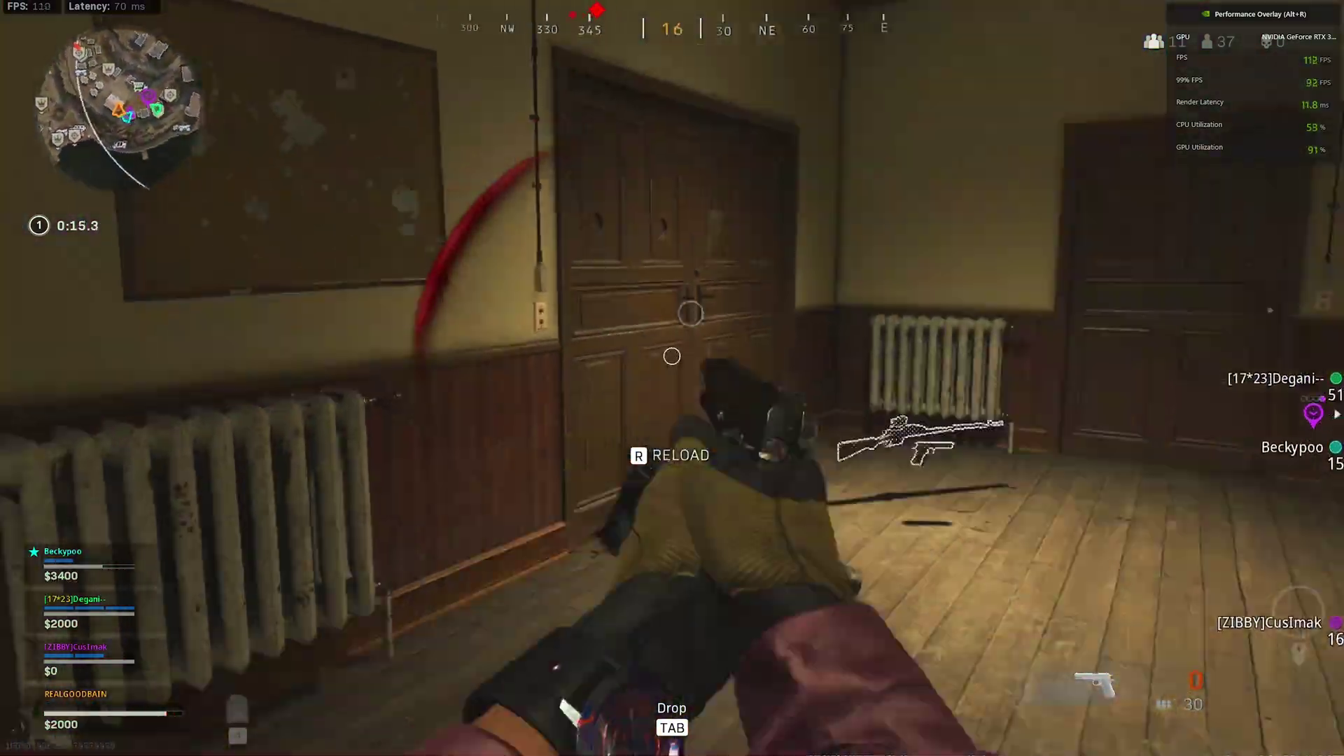
Vault out the window, reload the pistol, and vault back in toward the double door.
key("w")
key("space")
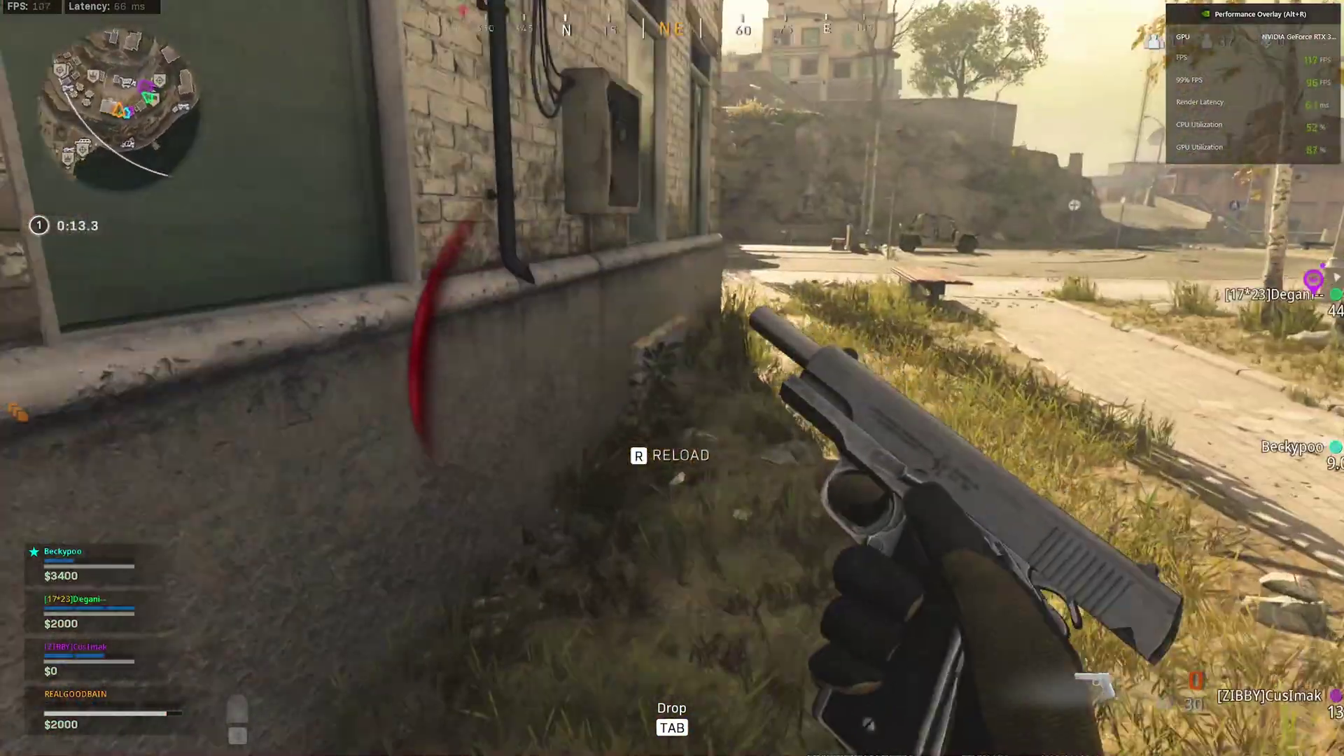
key("w")
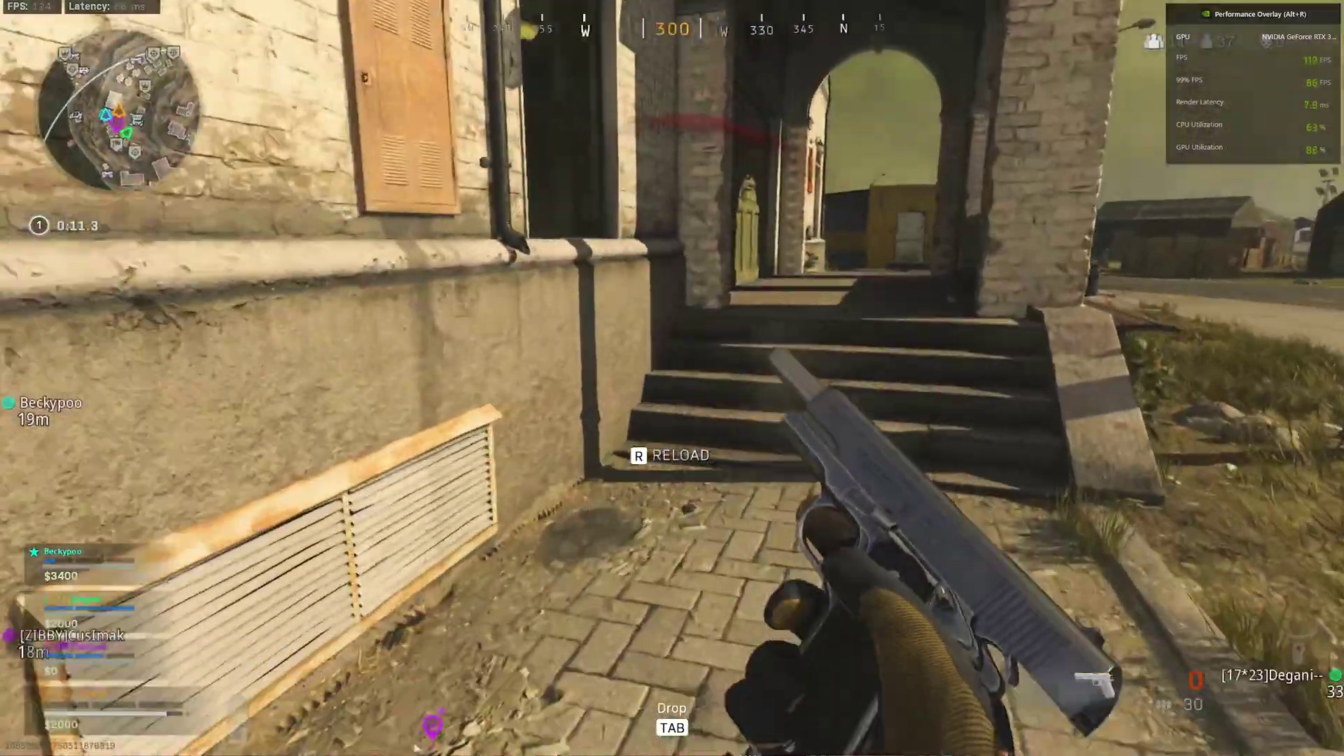
key("r")
key("w")
key("space")
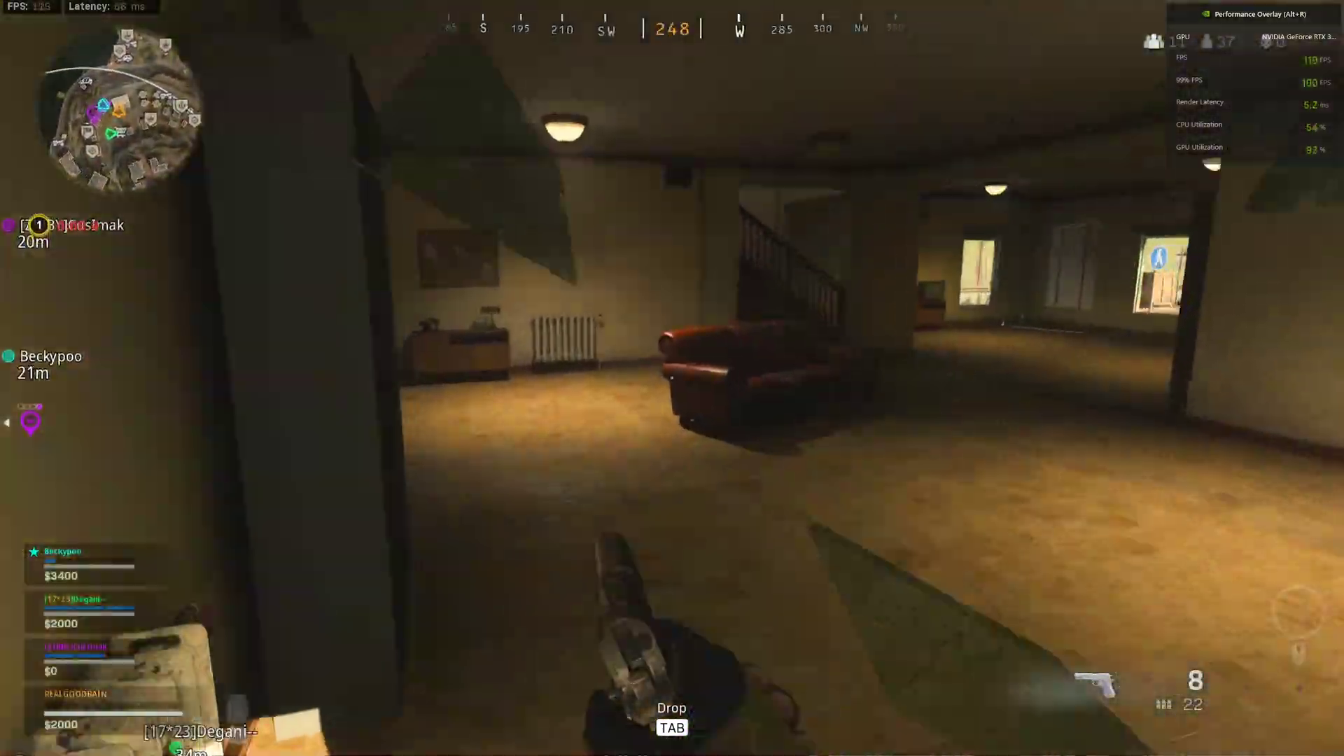
key("w")
key("f")
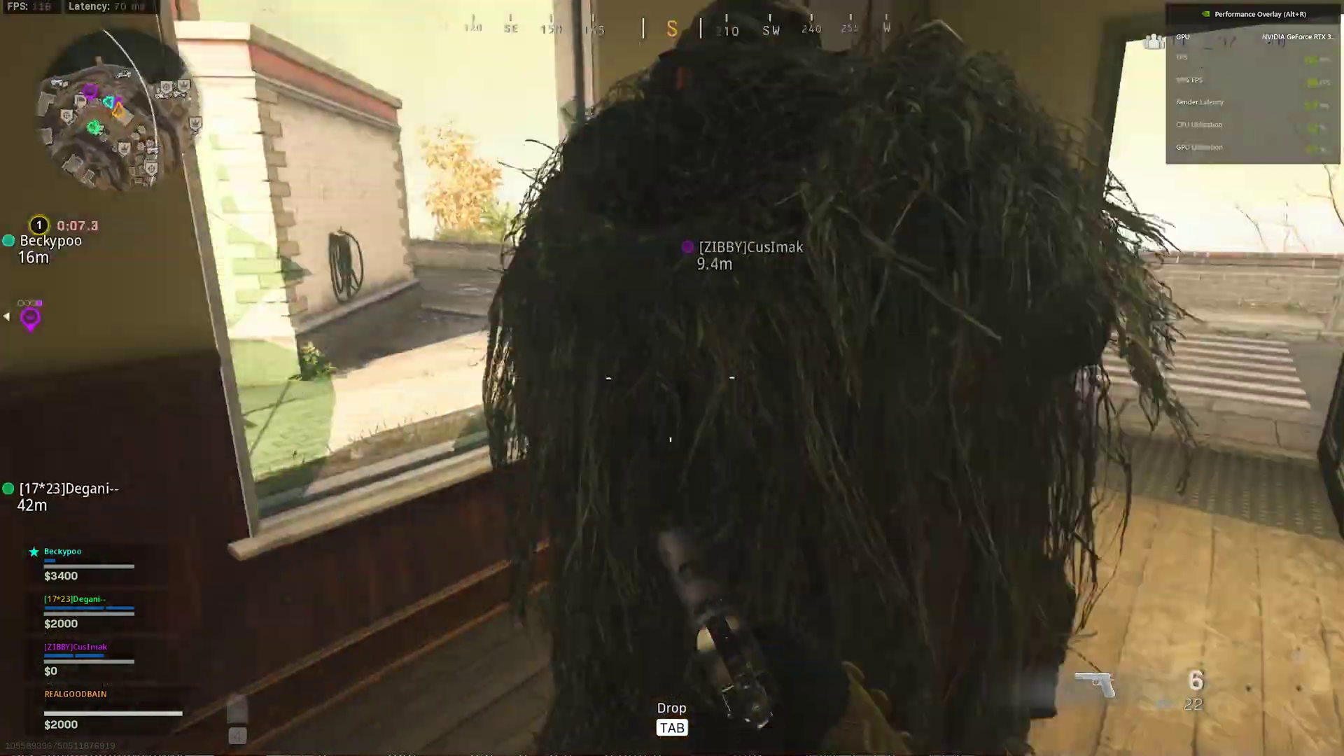
Shoot the enemy down and perform a finishing move on them.
left_click(672, 378)
left_click(672, 378)
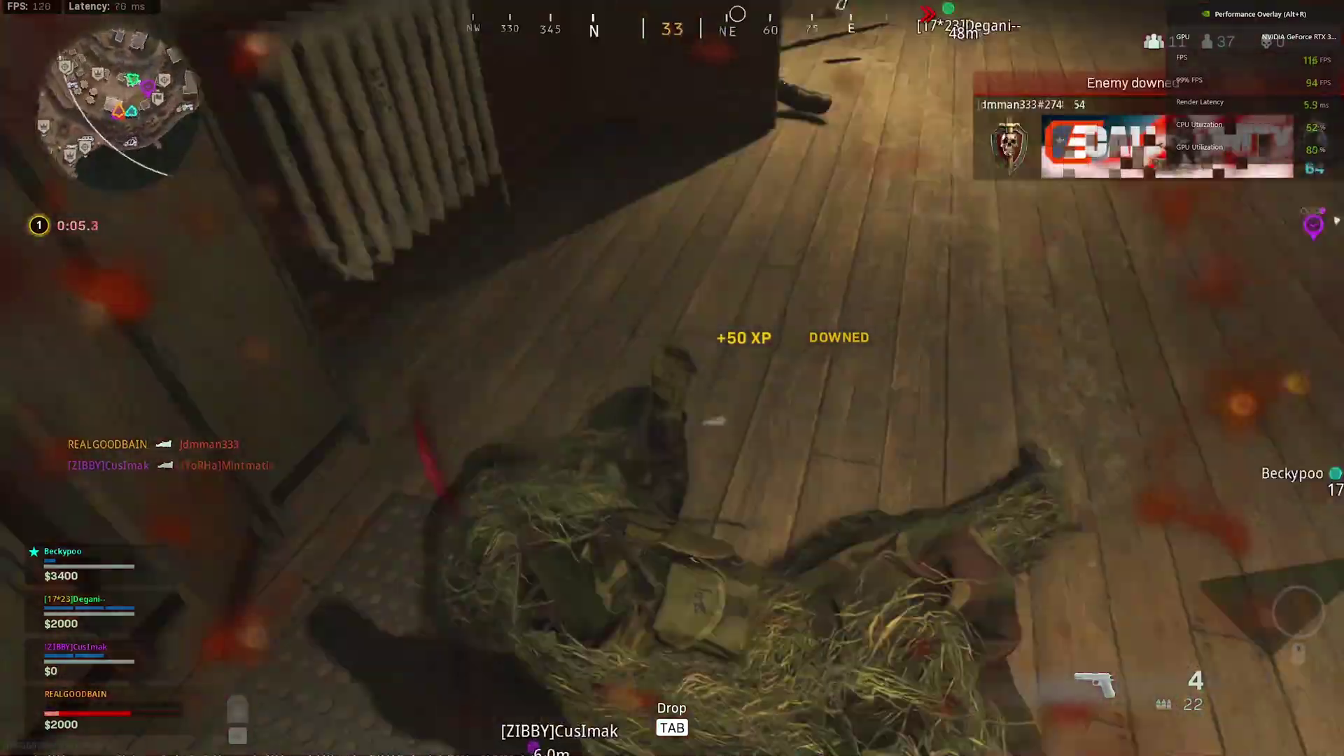
key("w")
key("v")
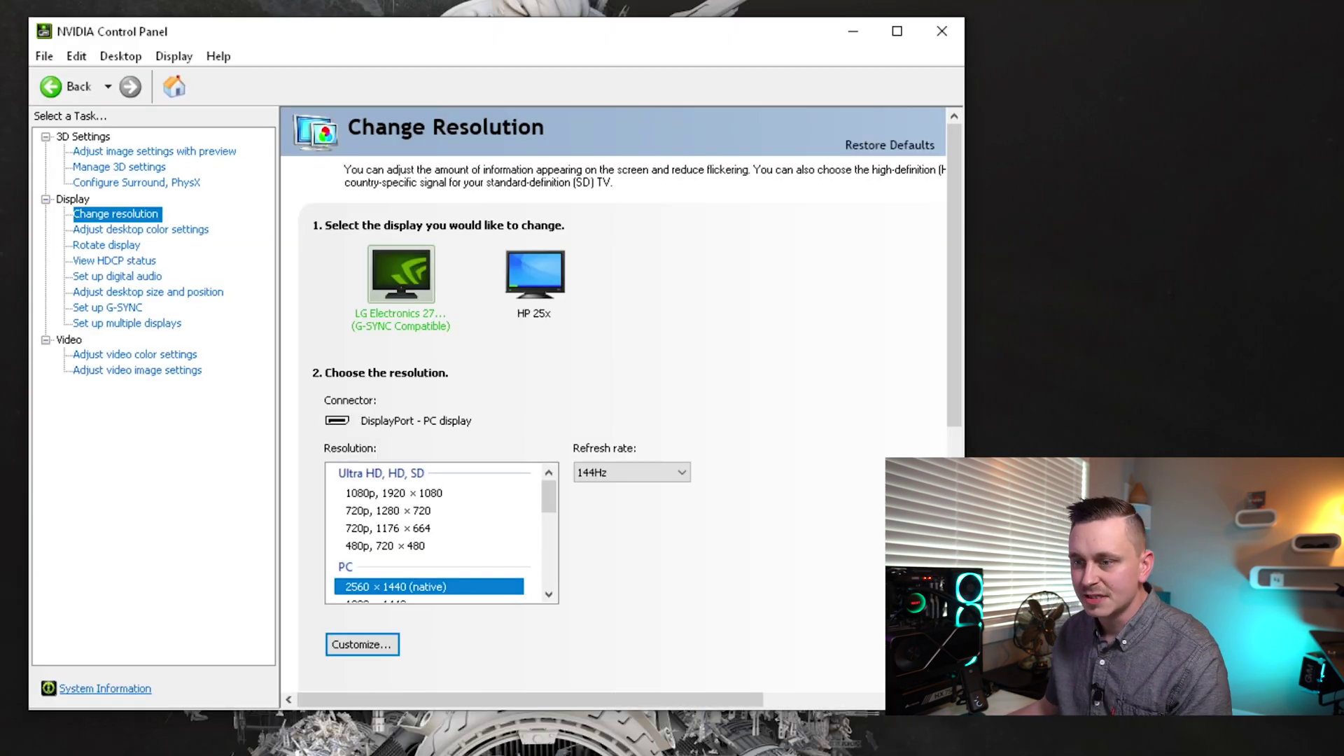
Leave the refresh rate at 144Hz and go to the Set up G-SYNC page.
left_click(633, 473)
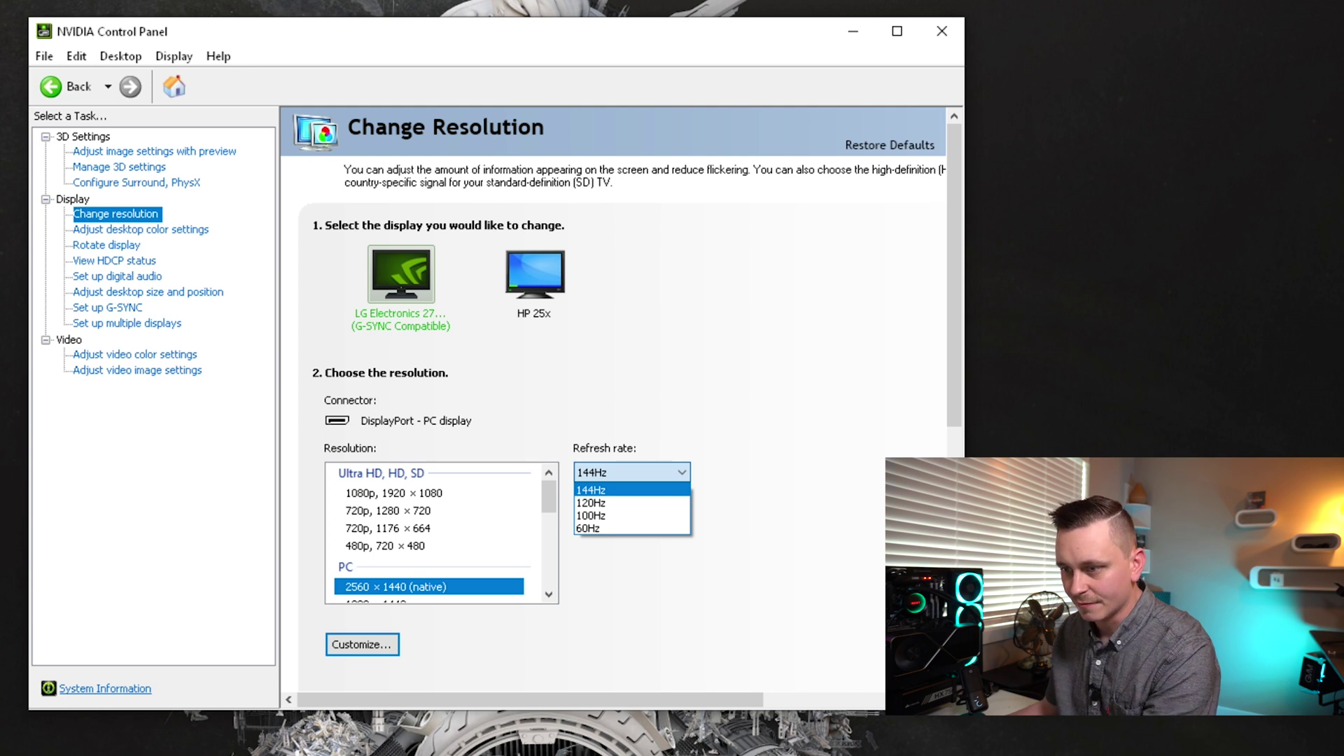
key("Escape")
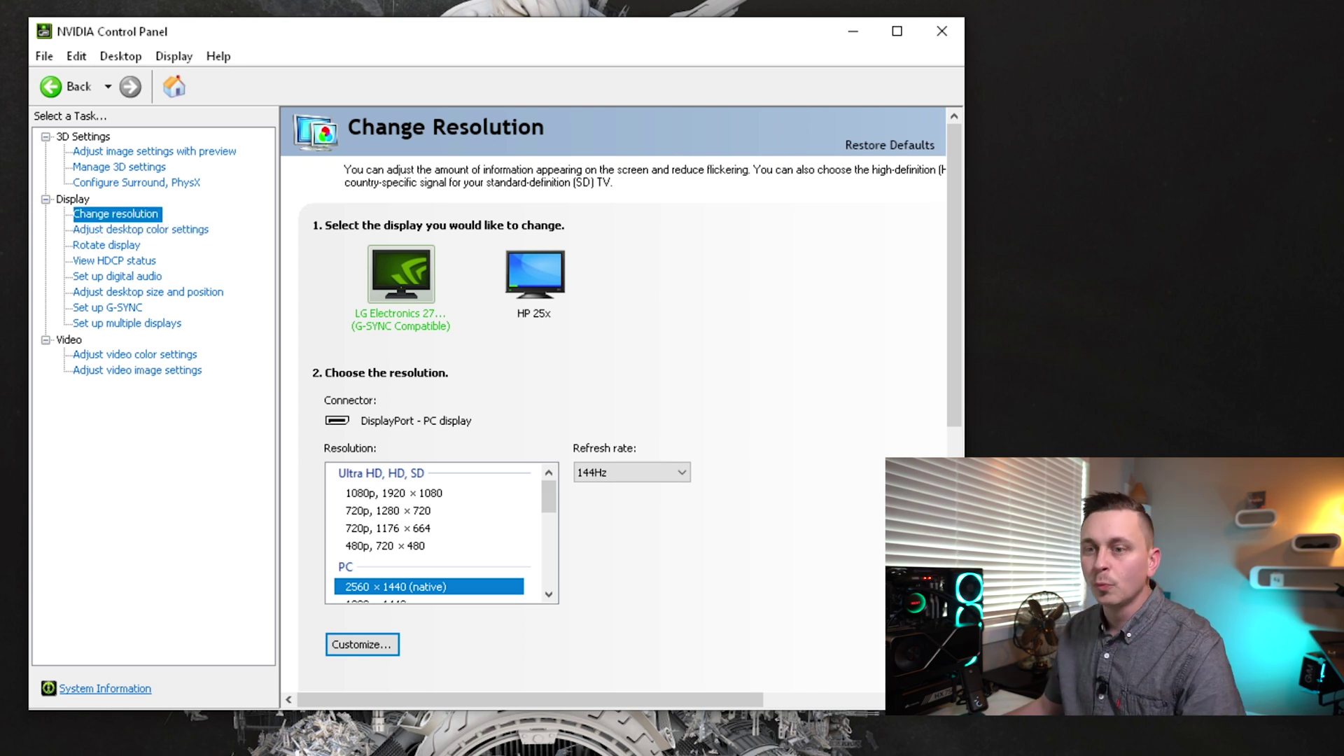
scroll(616, 399, "down", 3)
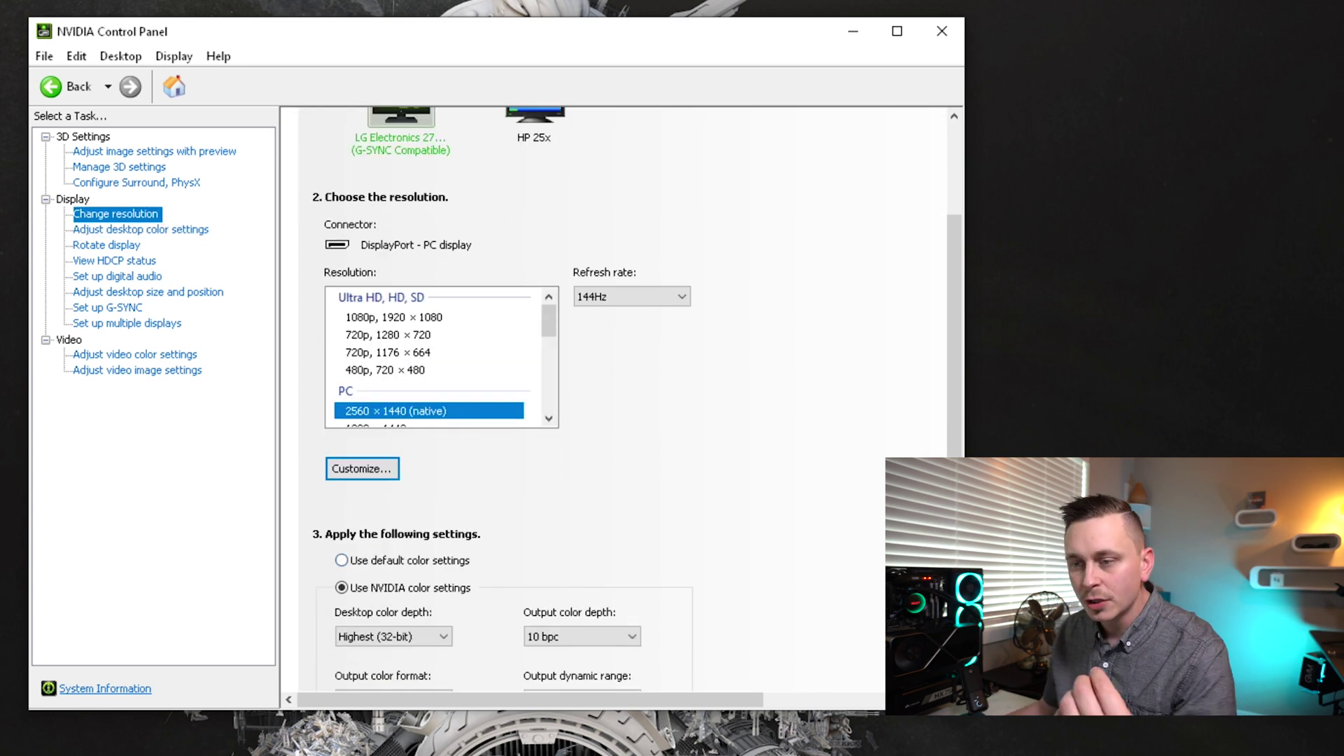
scroll(616, 399, "down", 1)
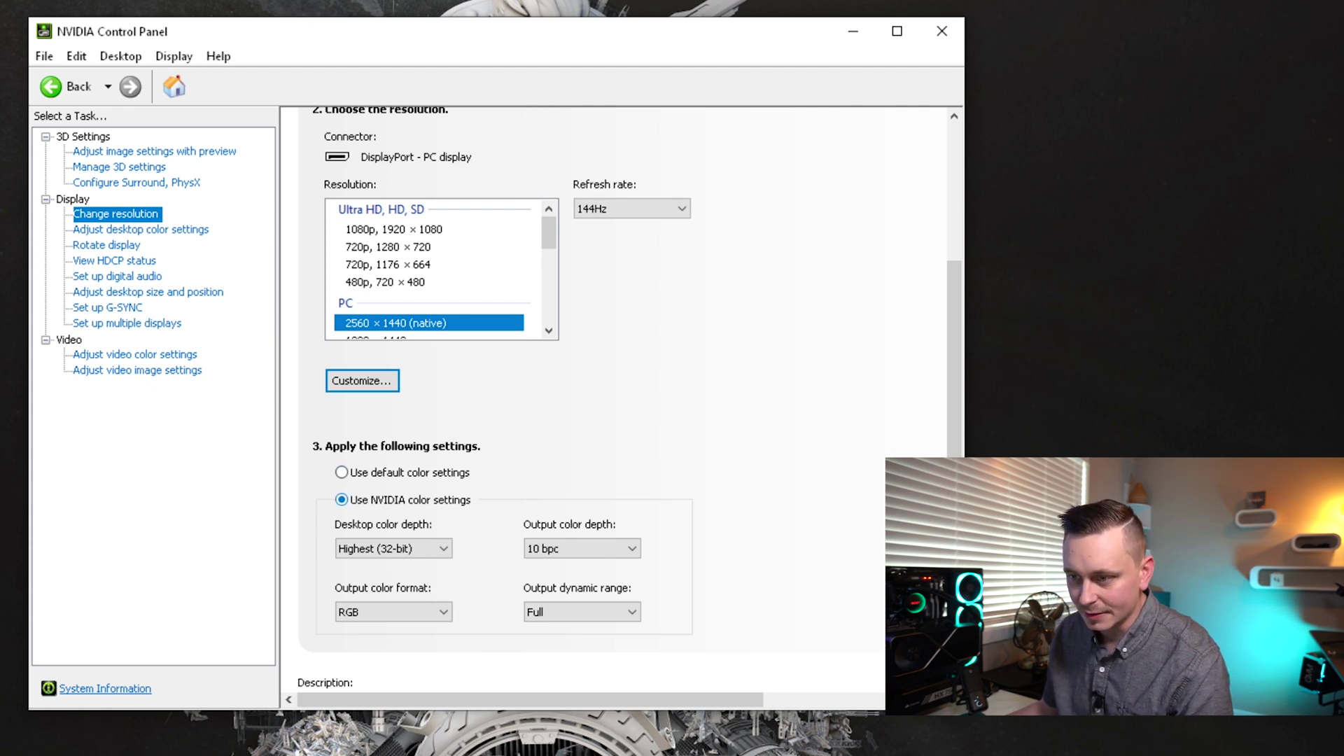
left_click(117, 308)
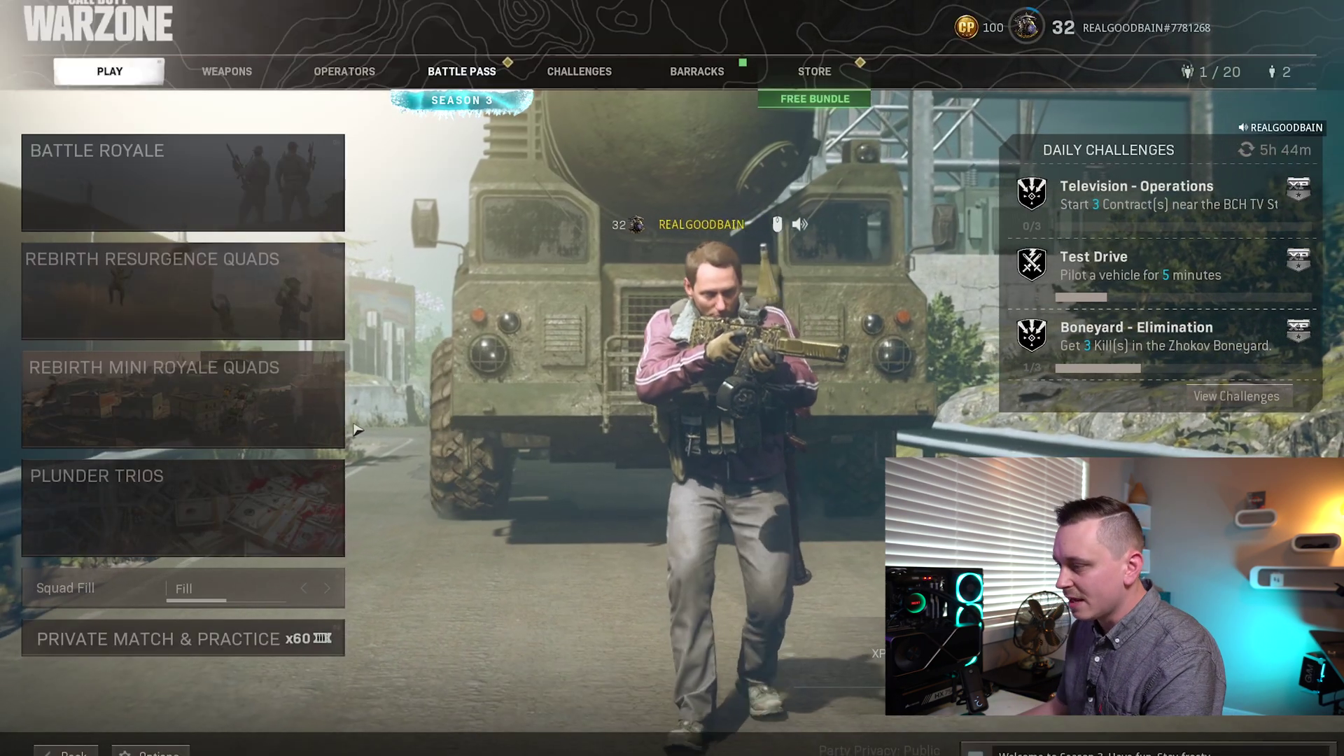
Open the game Options from the main menu and move through its tabs to the graphics settings.
left_click(140, 751)
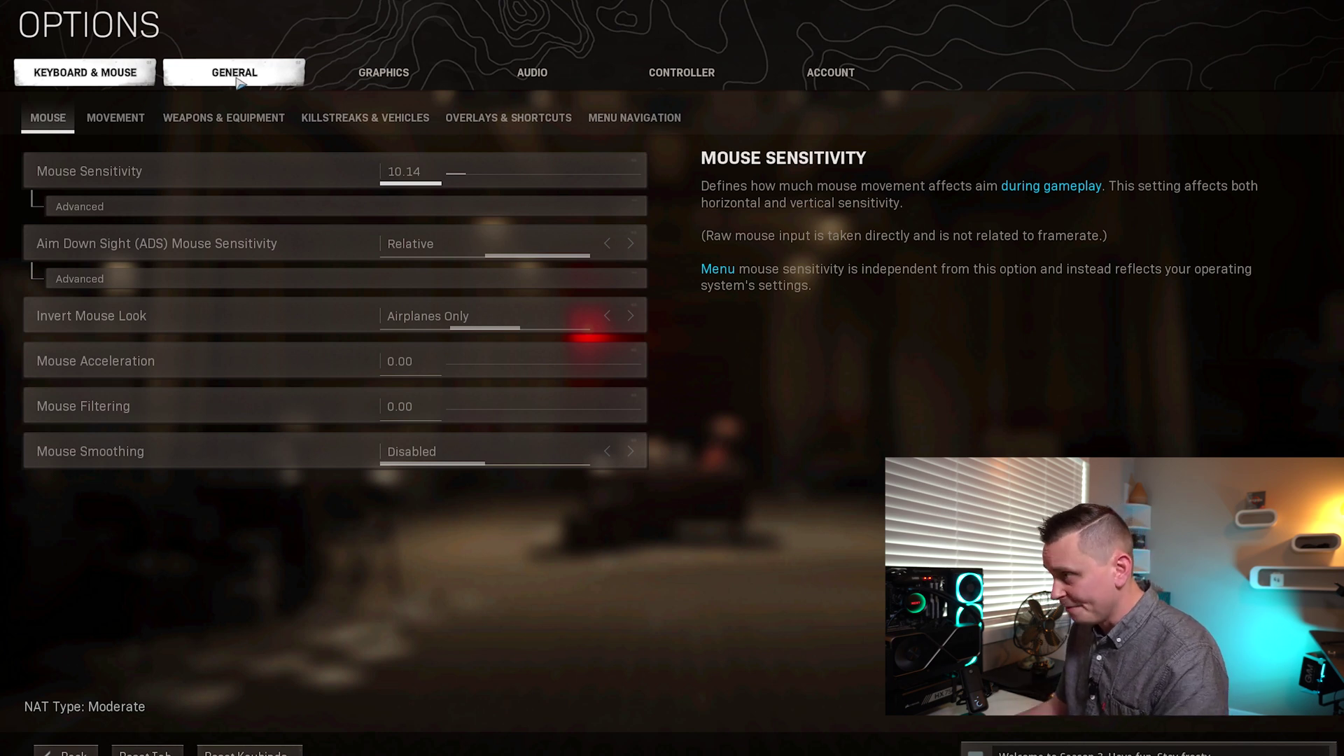
left_click(240, 82)
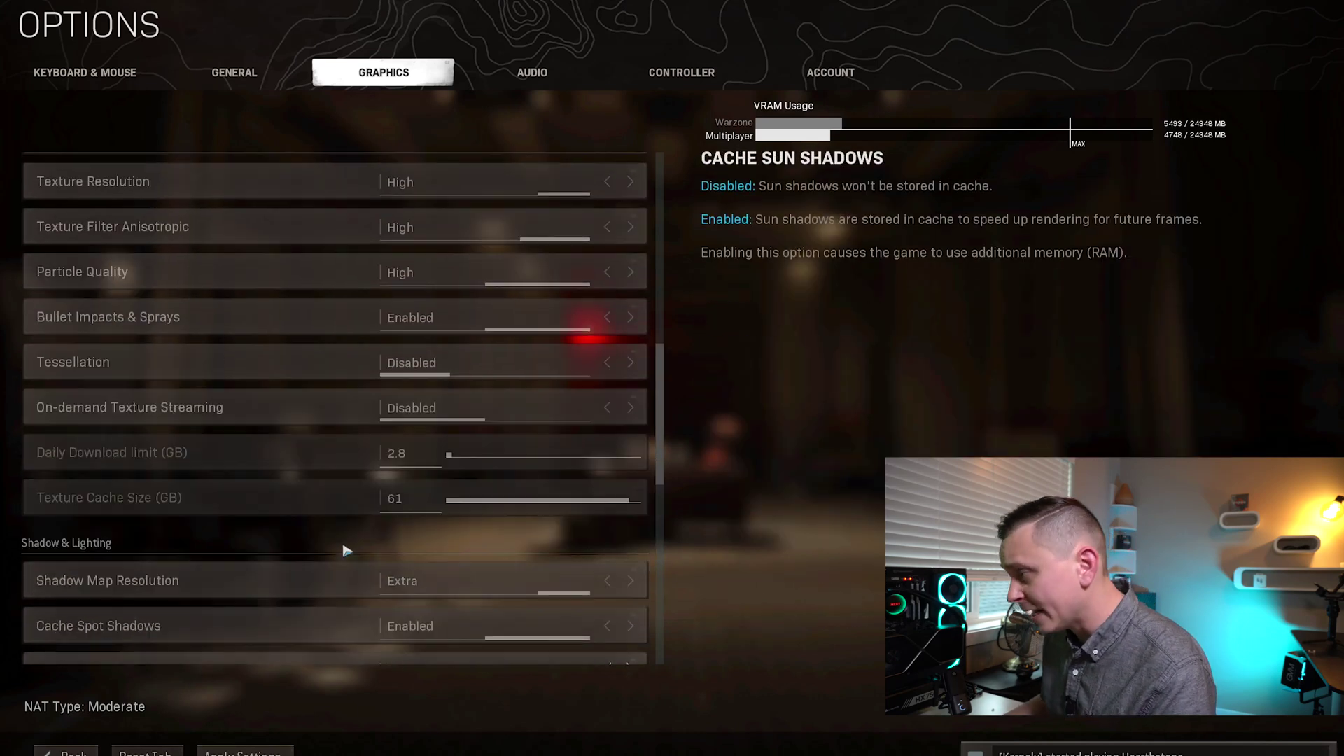
scroll(344, 550, "up", 10)
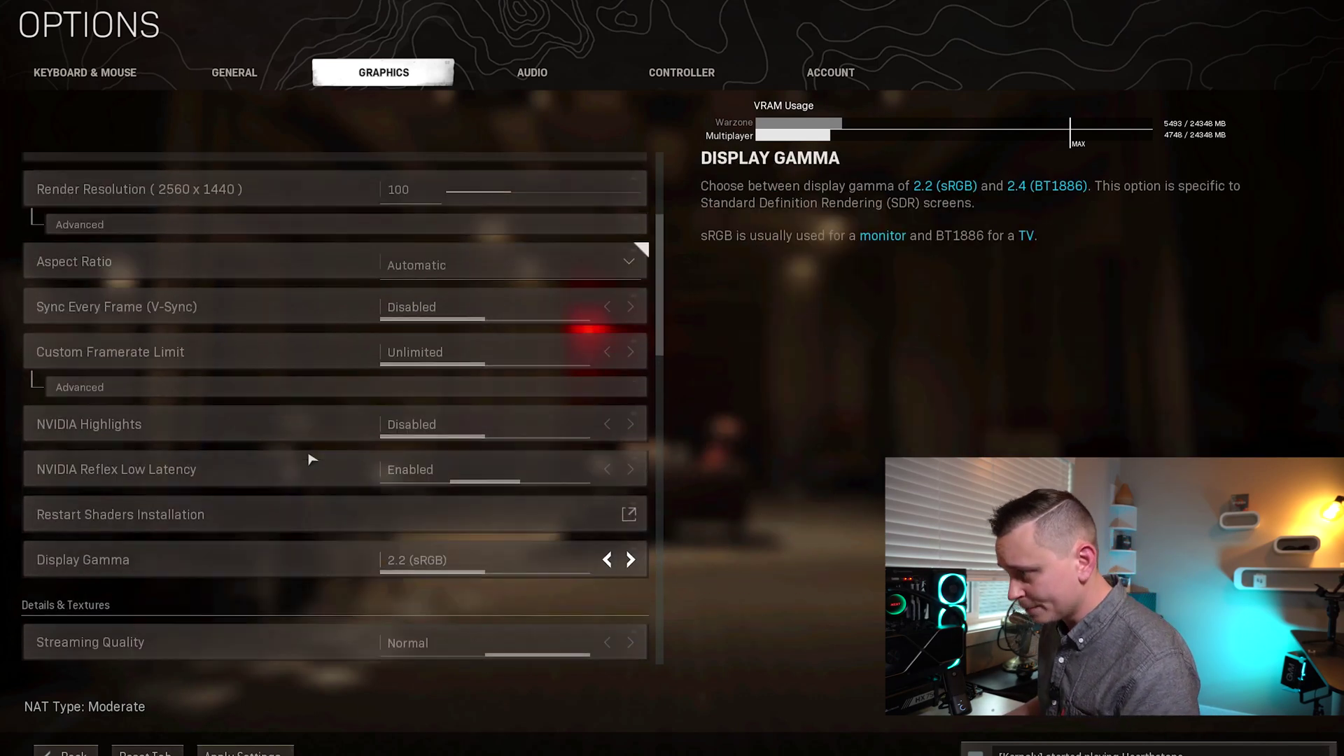
scroll(312, 459, "up", 3)
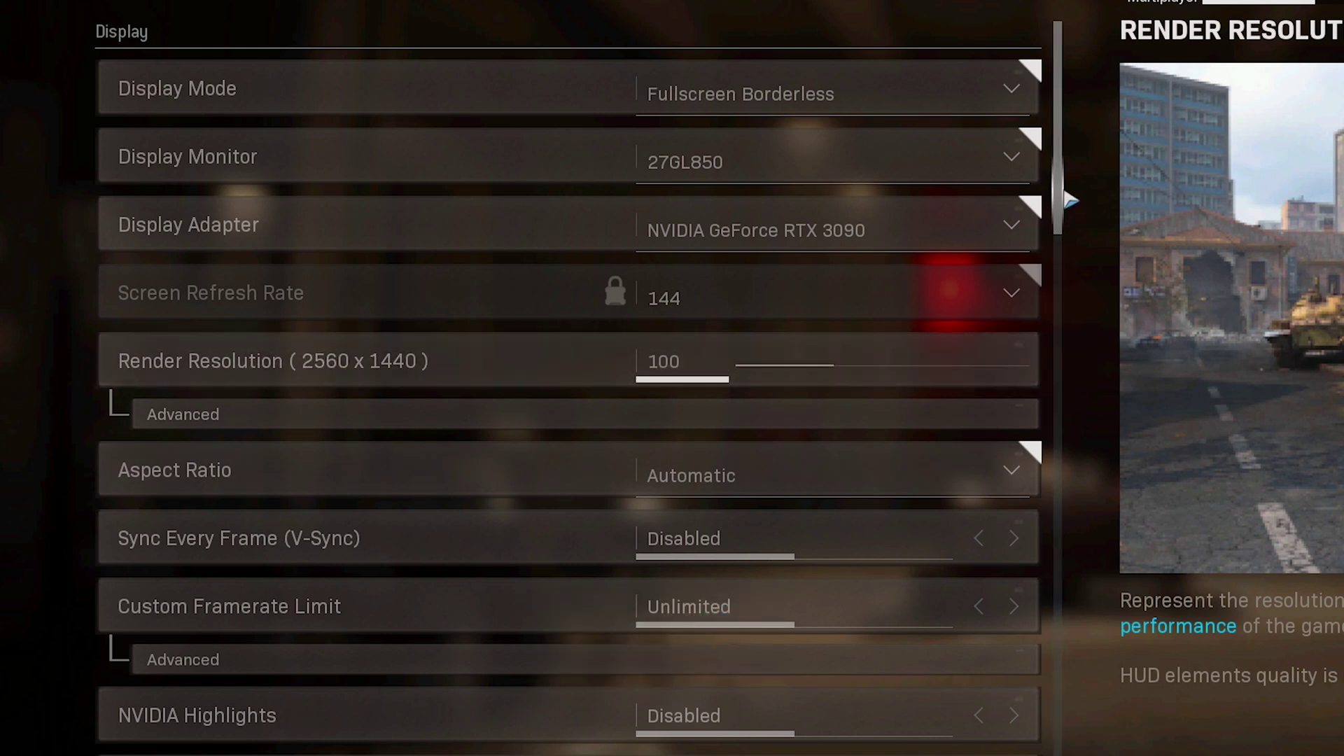
scroll(1068, 207, "down", 1)
scroll(1068, 207, "down", 3)
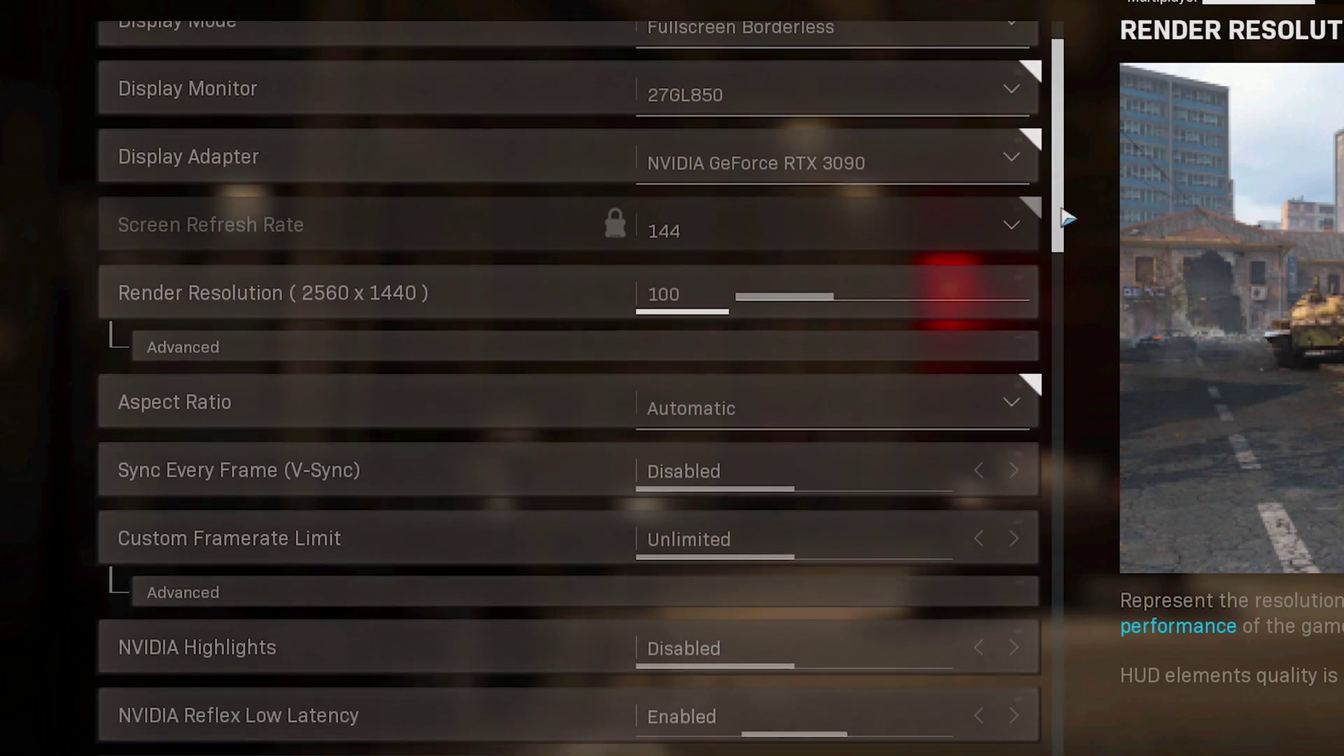
scroll(1066, 225, "down", 3)
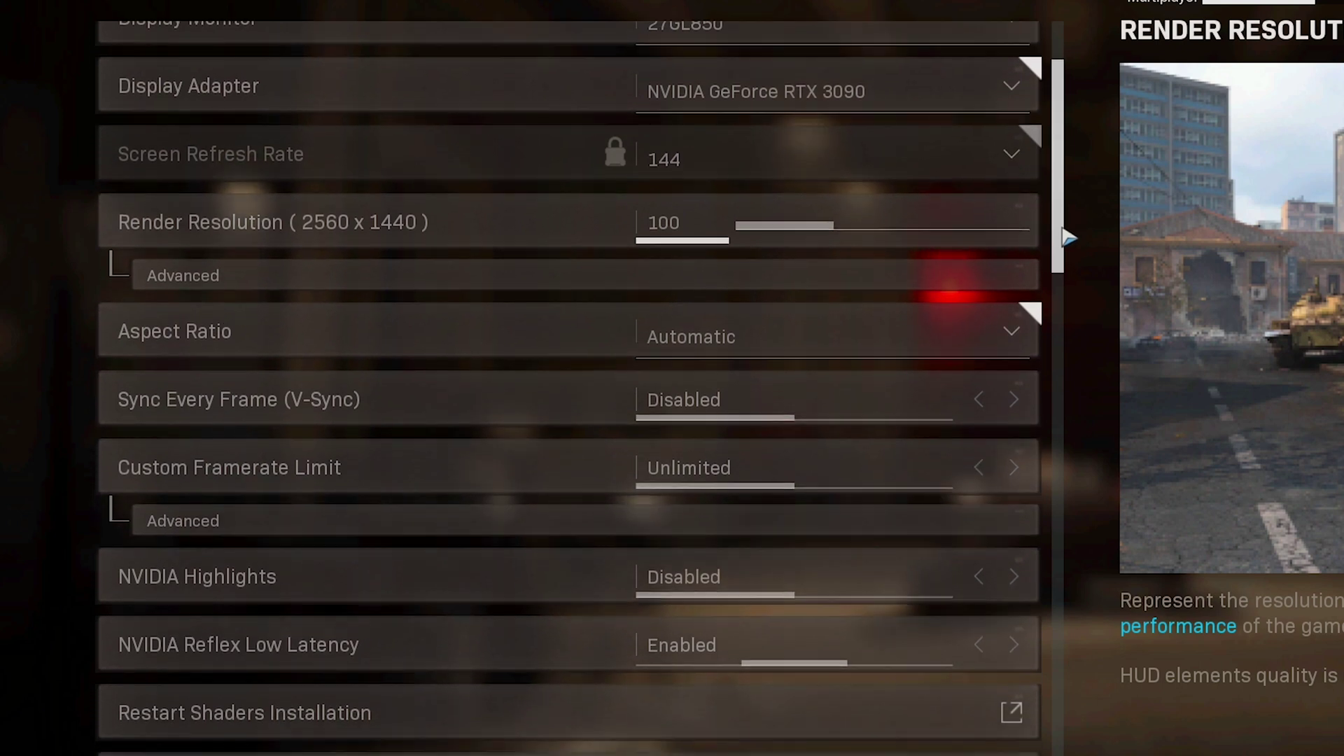
scroll(1068, 252, "down", 2)
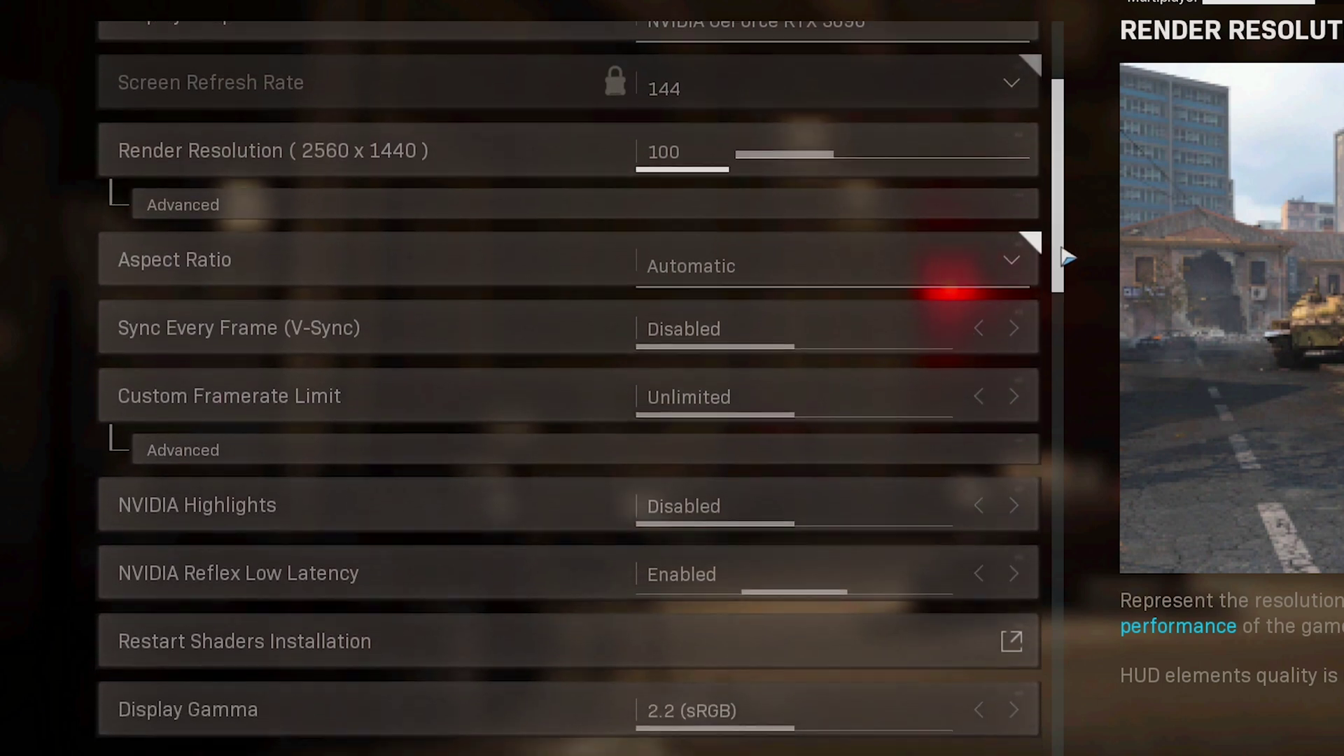
scroll(1068, 267, "down", 2)
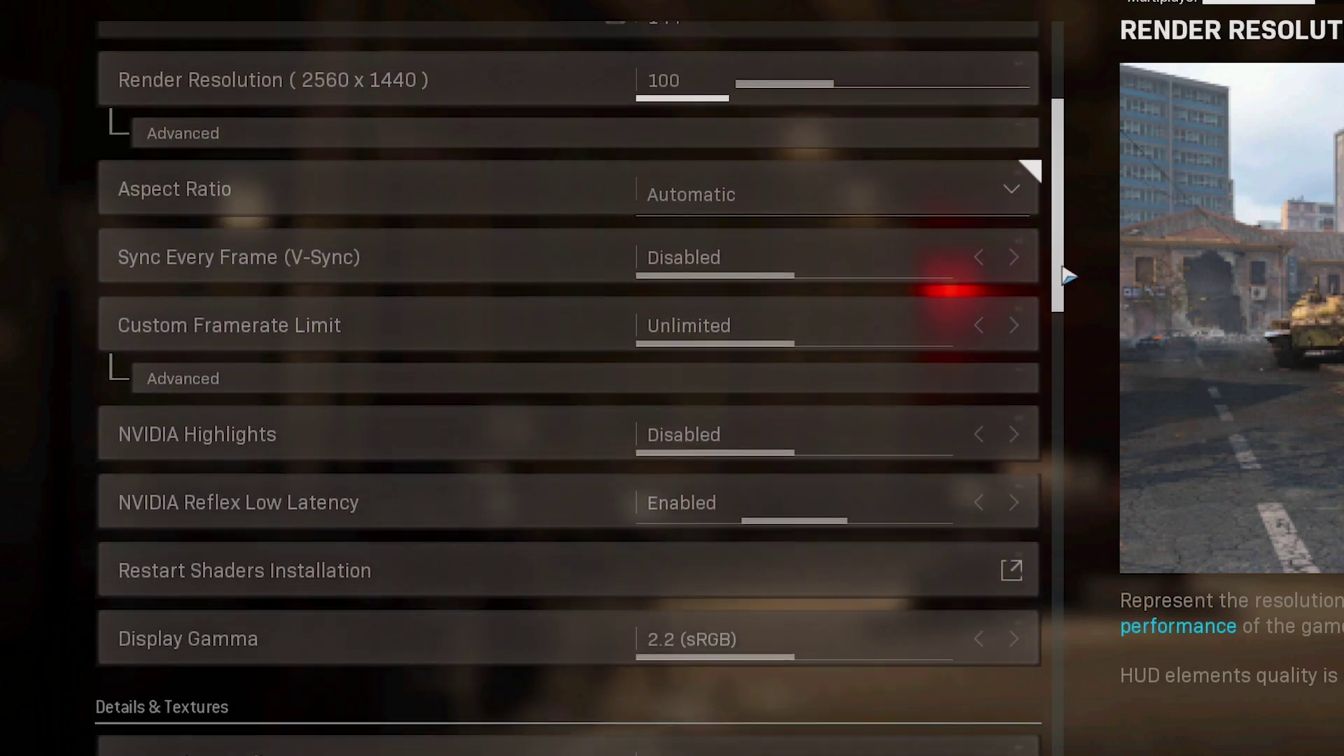
scroll(1068, 284, "down", 2)
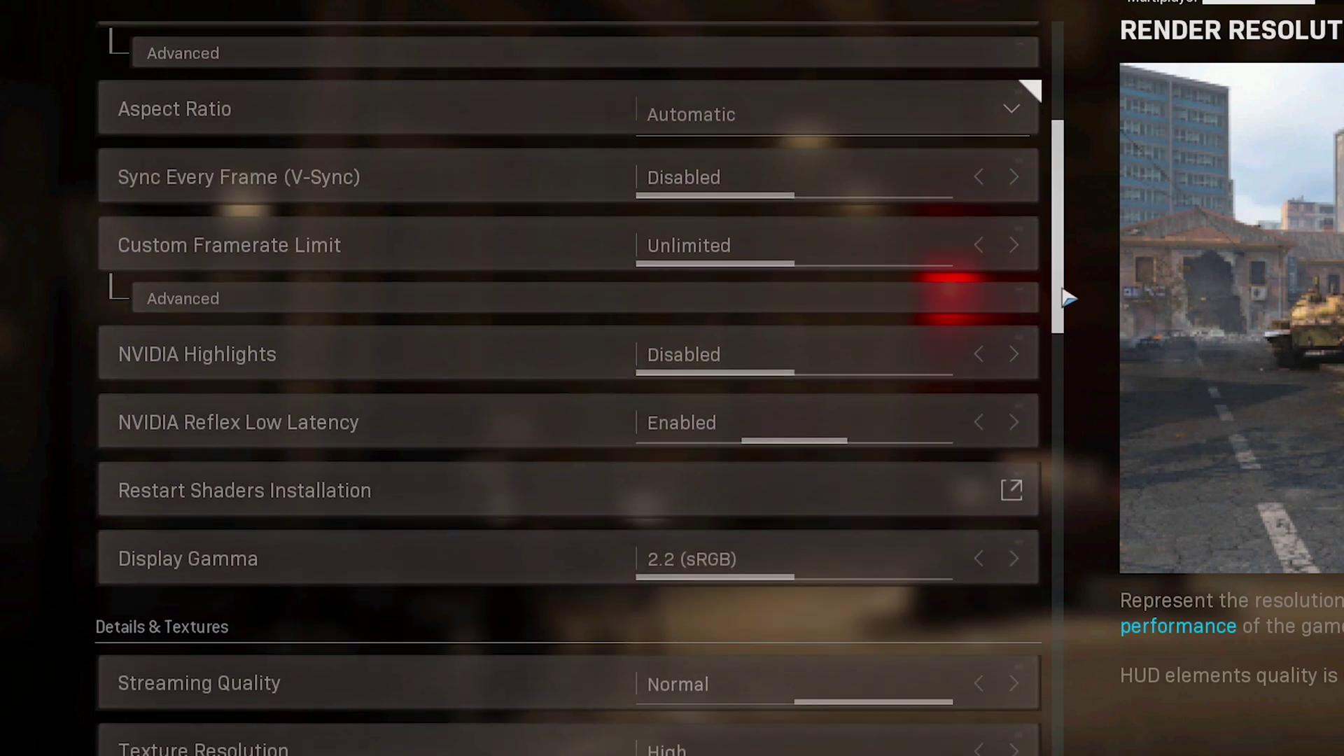
scroll(1067, 308, "down", 2)
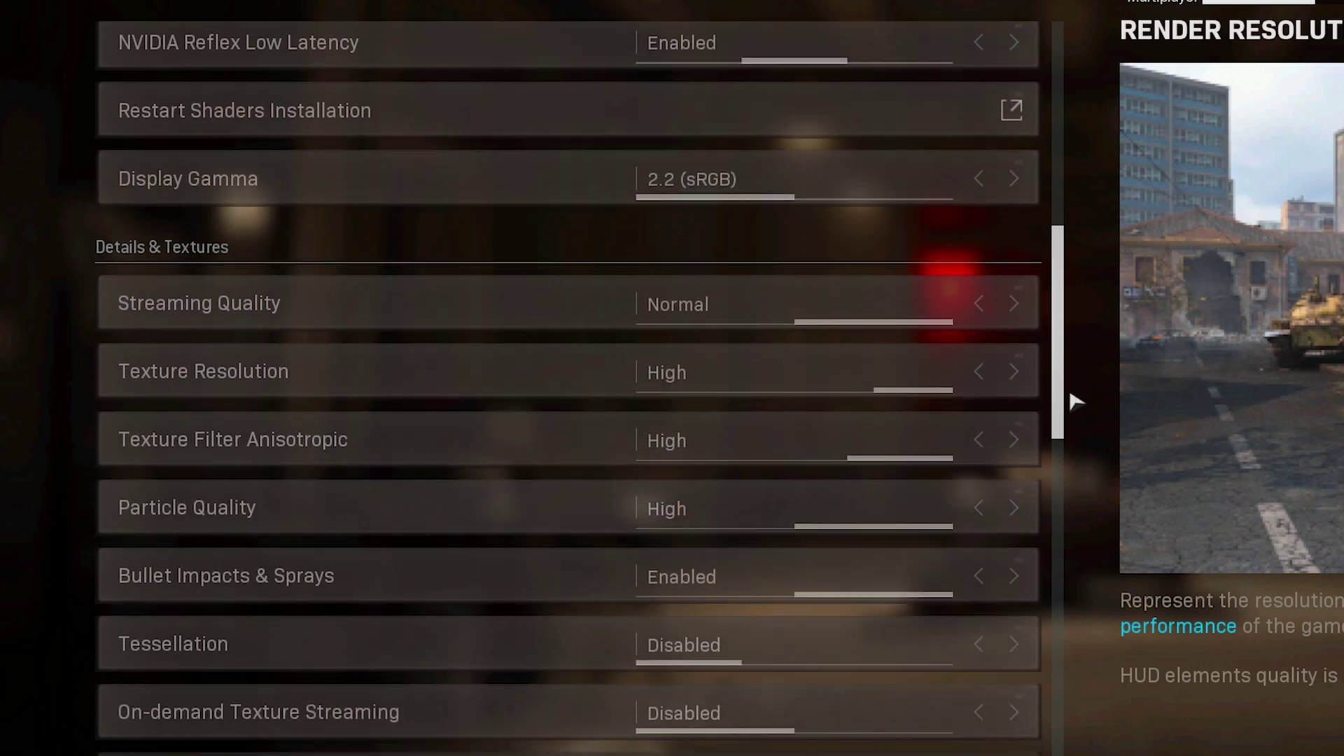
scroll(1073, 404, "down", 2)
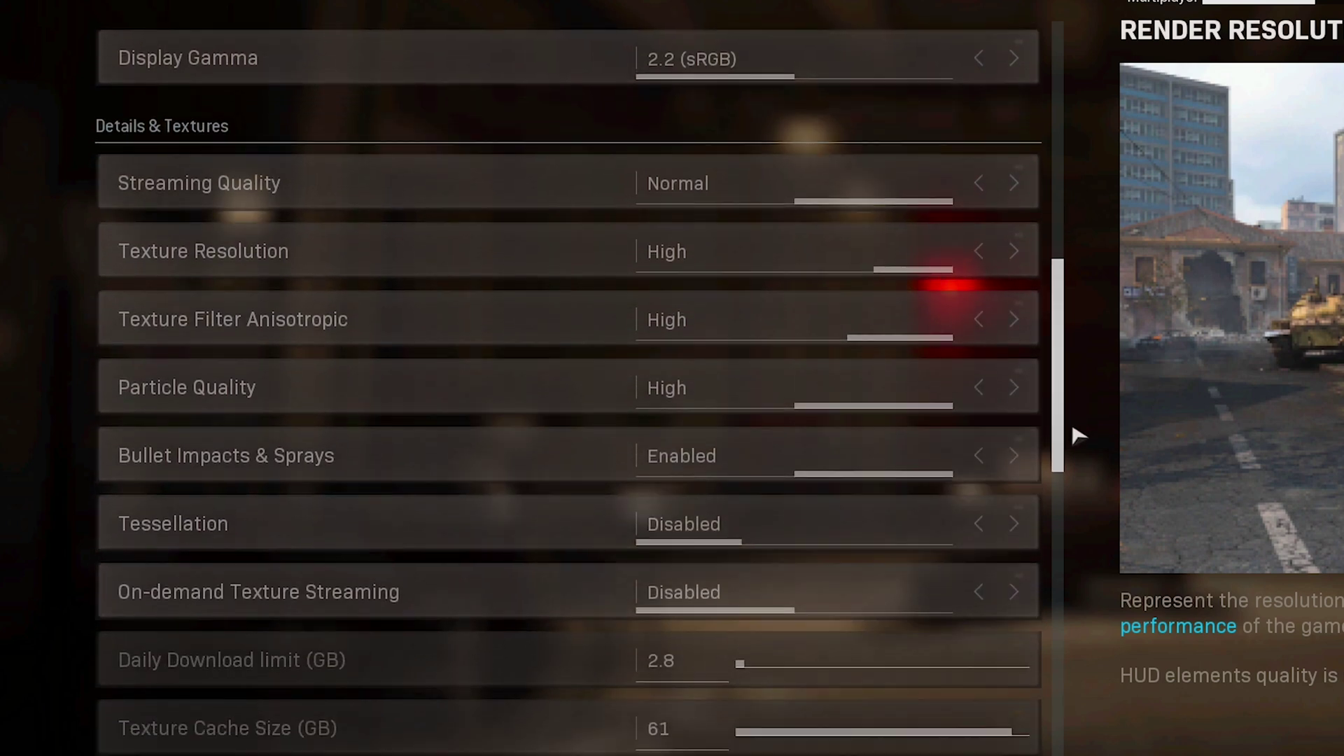
scroll(1074, 438, "down", 2)
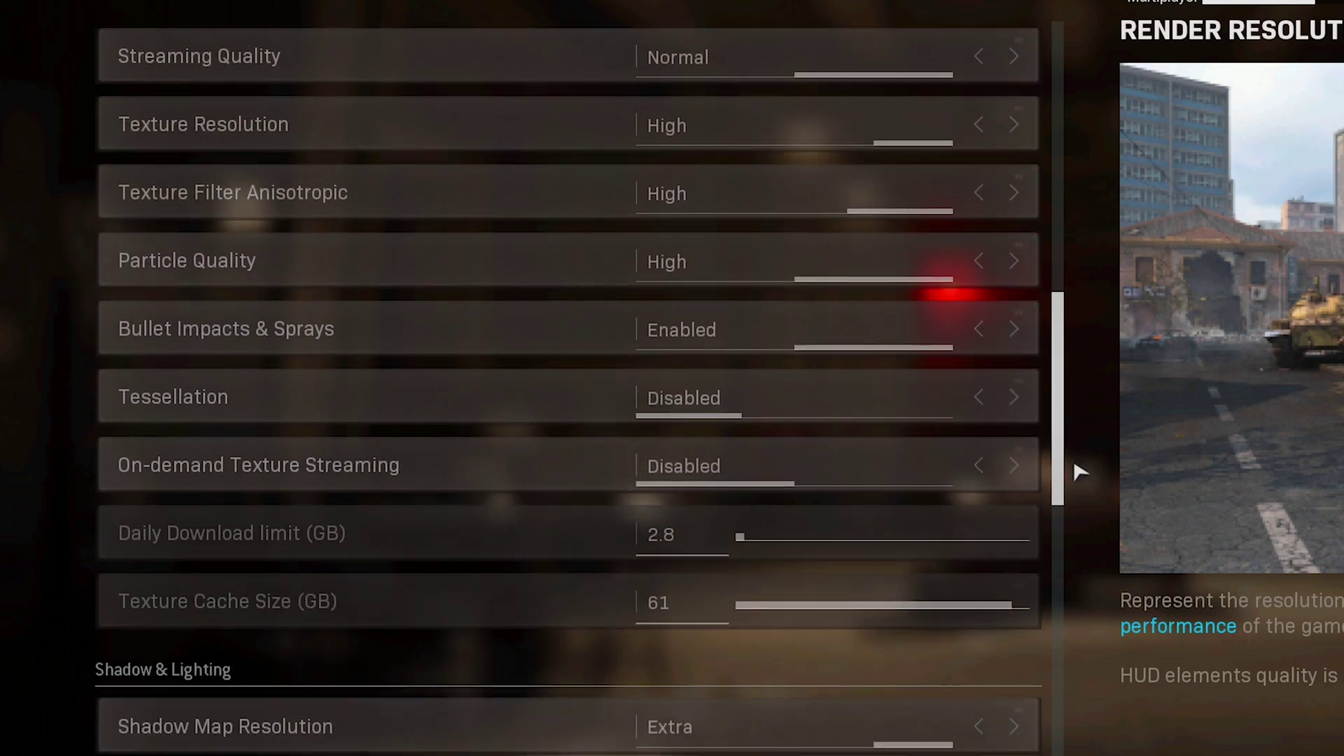
scroll(1079, 484, "down", 1)
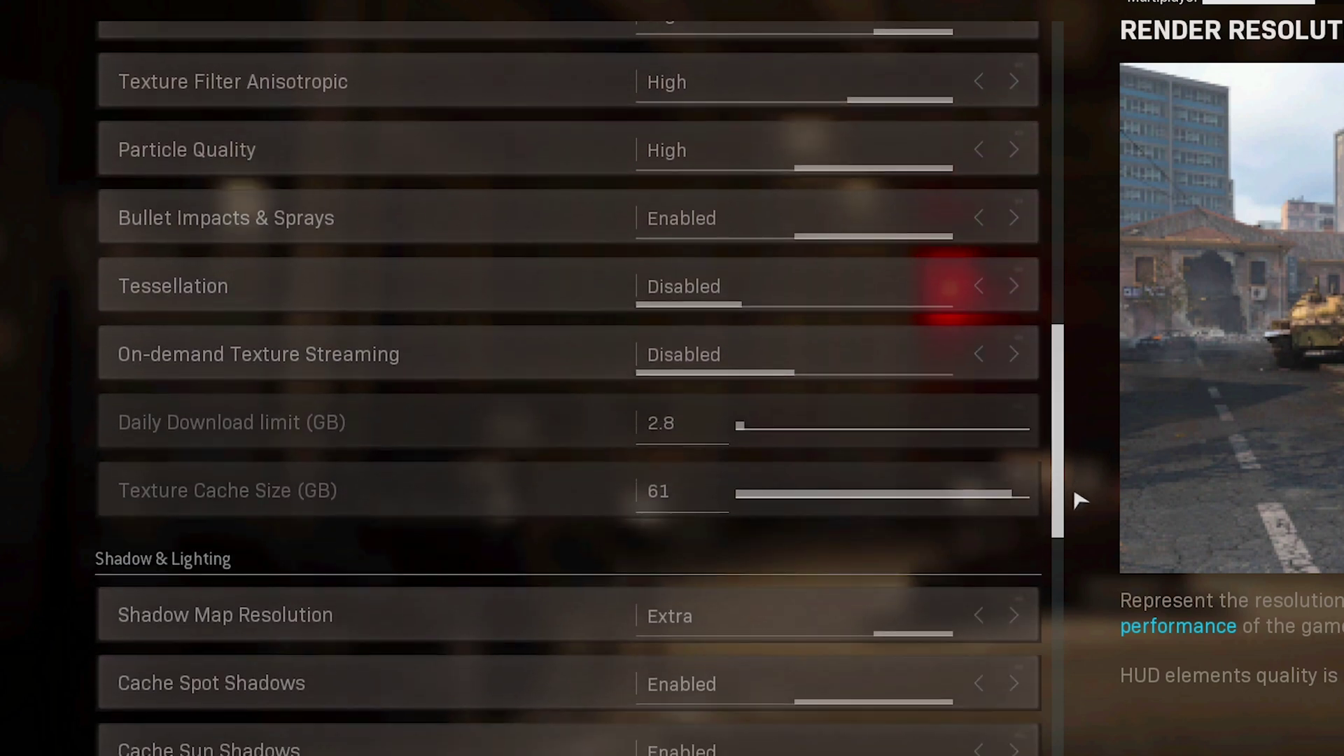
scroll(1076, 492, "down", 2)
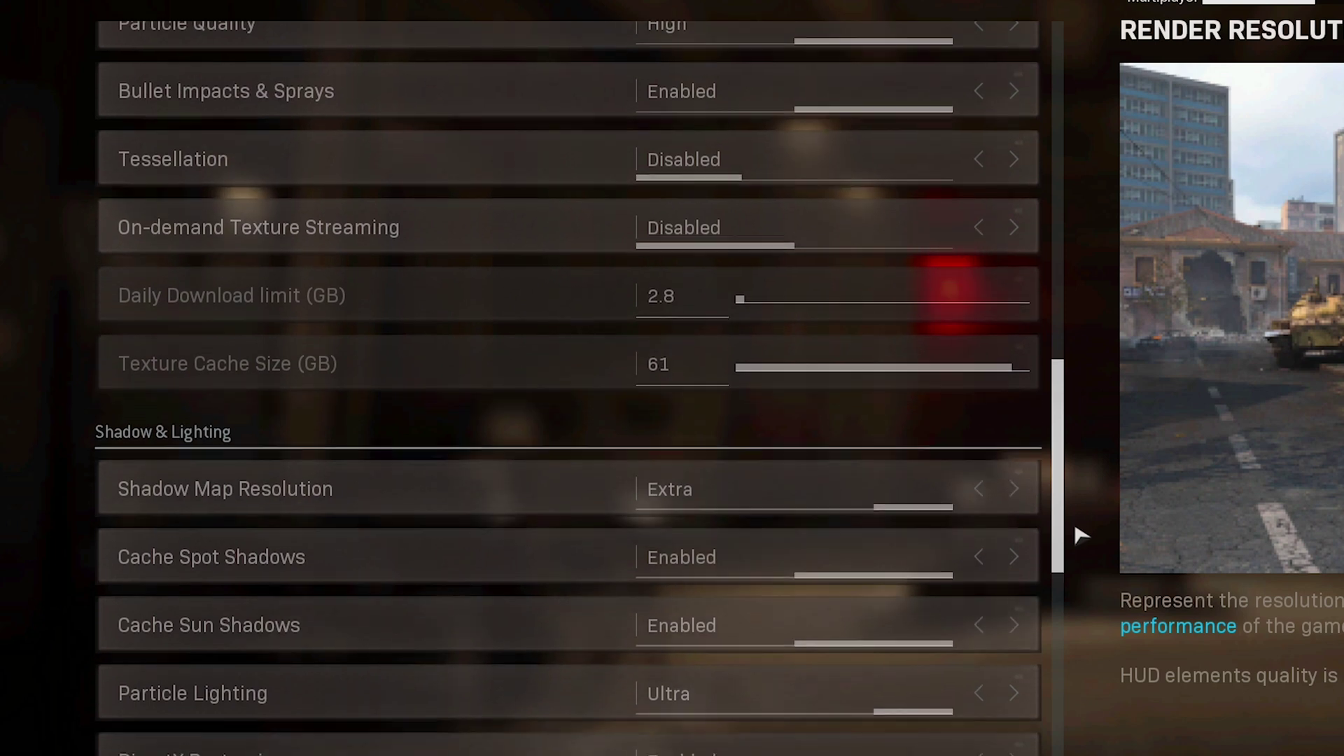
scroll(1082, 535, "down", 1)
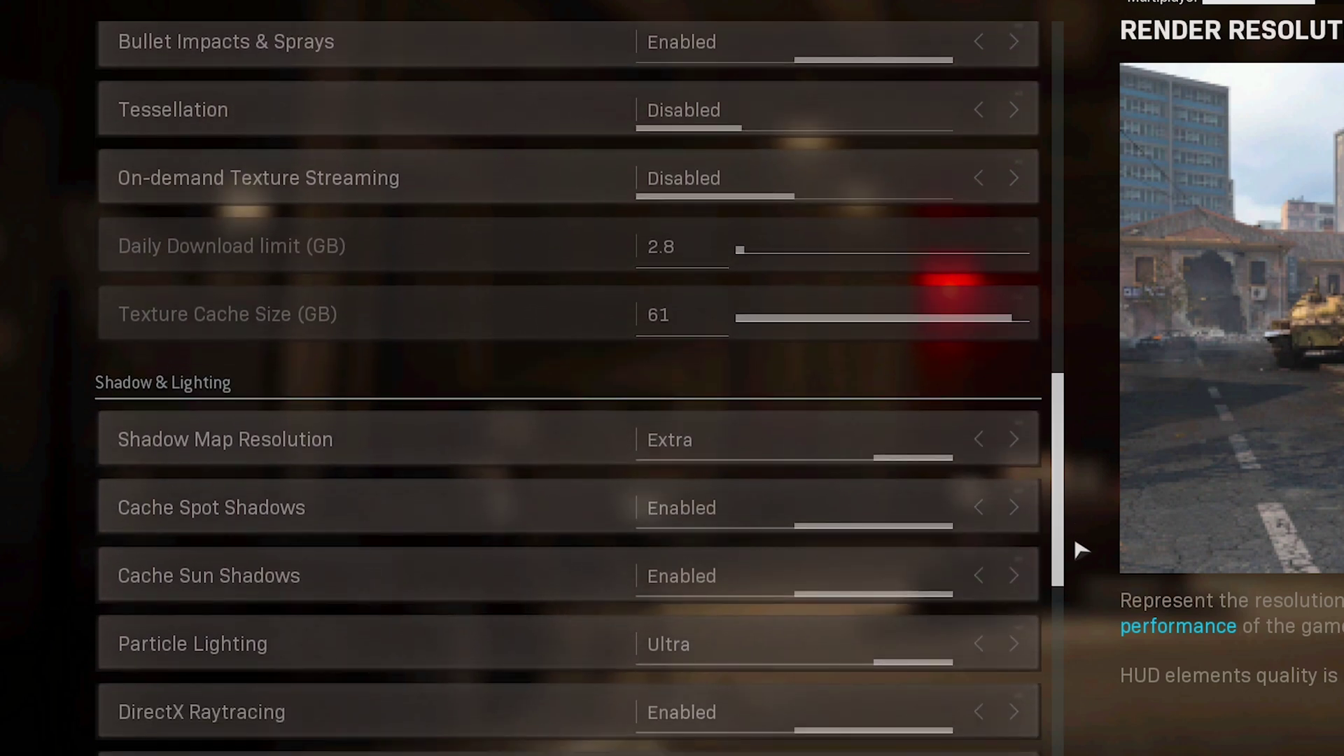
scroll(1079, 553, "down", 2)
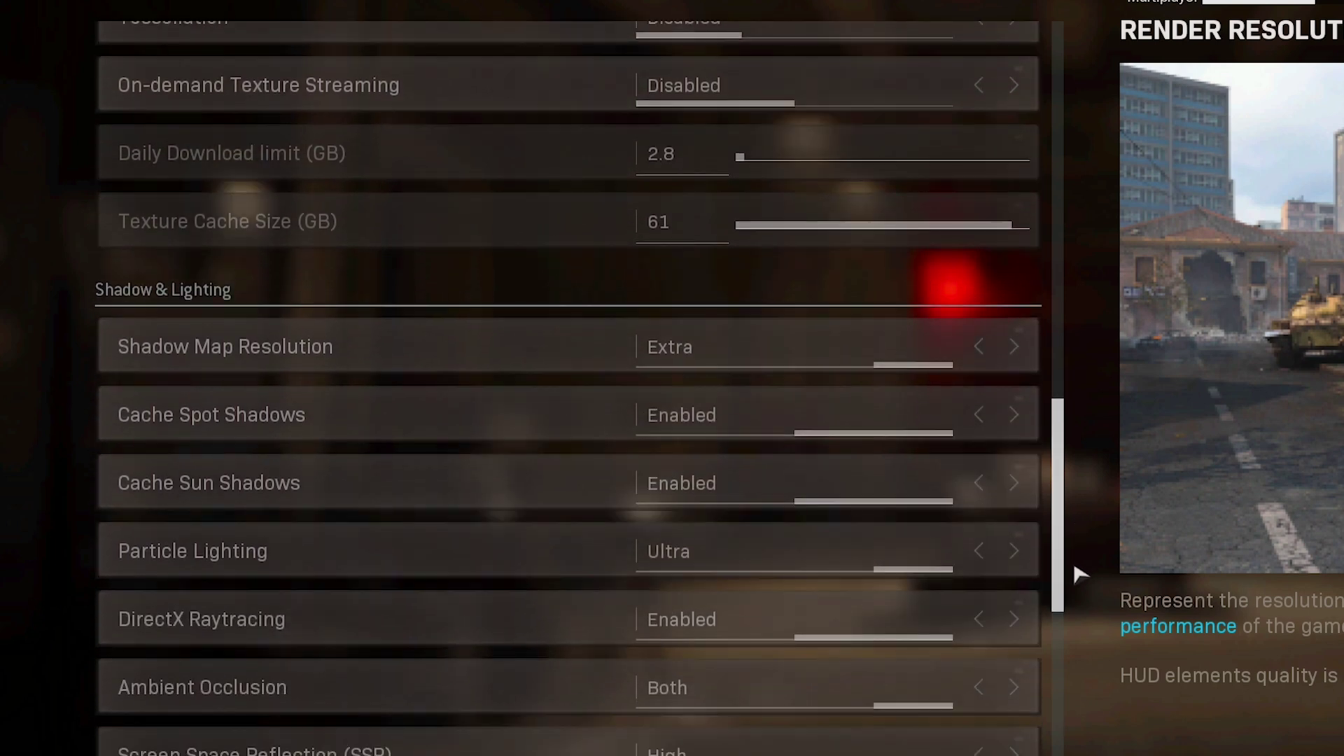
scroll(1075, 582, "down", 1)
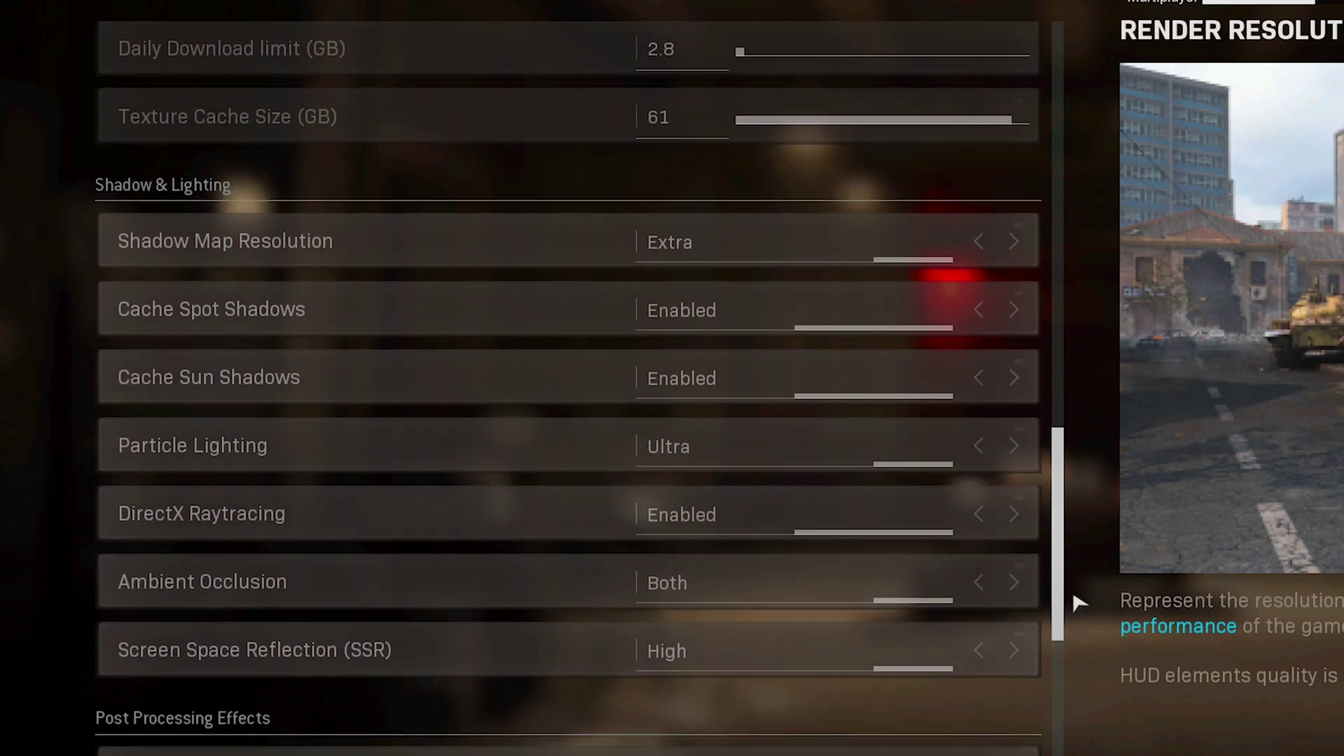
scroll(1079, 604, "down", 3)
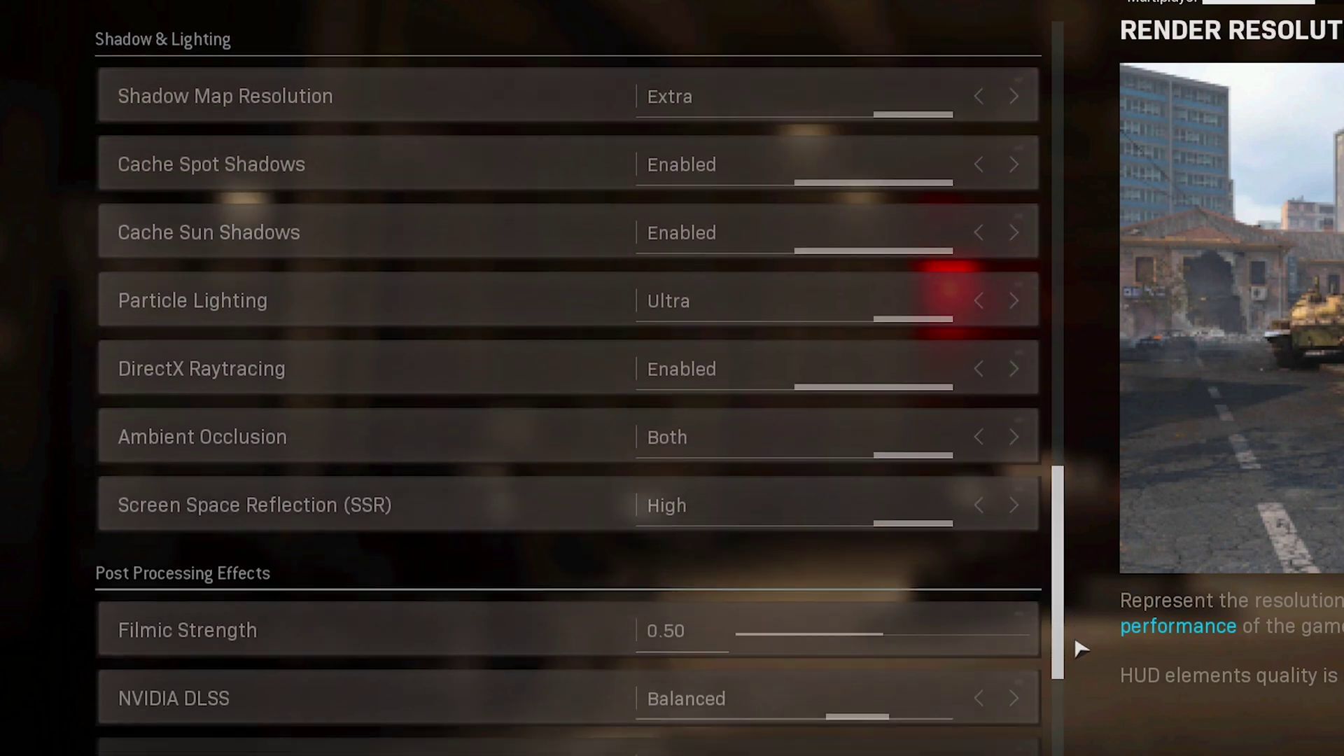
scroll(1080, 669, "down", 2)
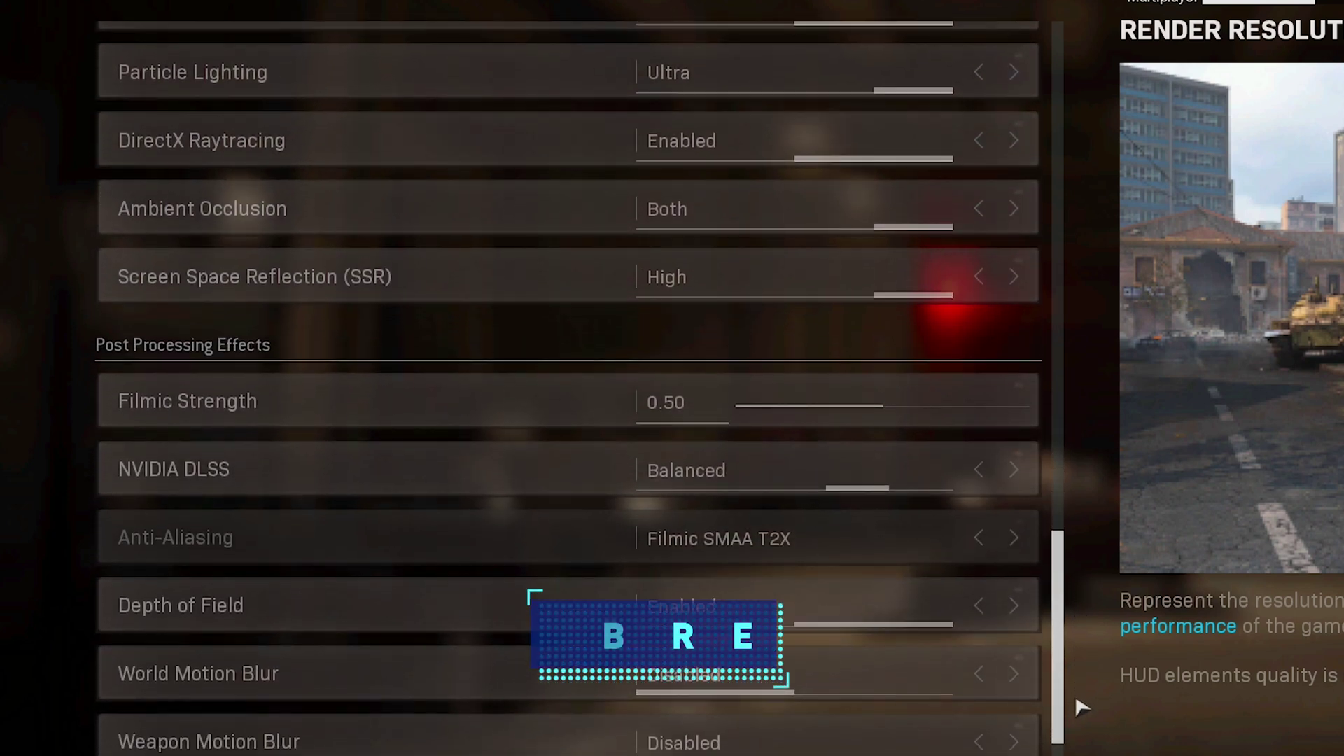
scroll(1082, 721, "down", 2)
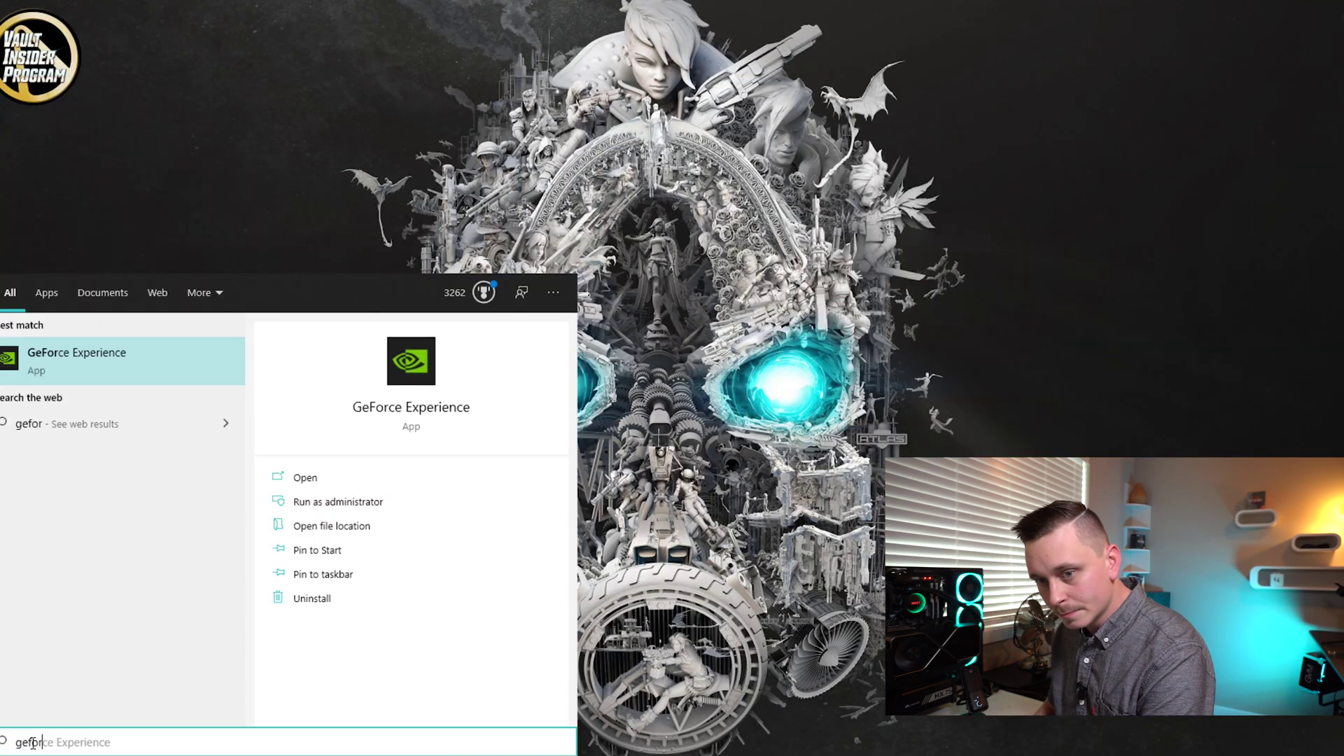
key("Return")
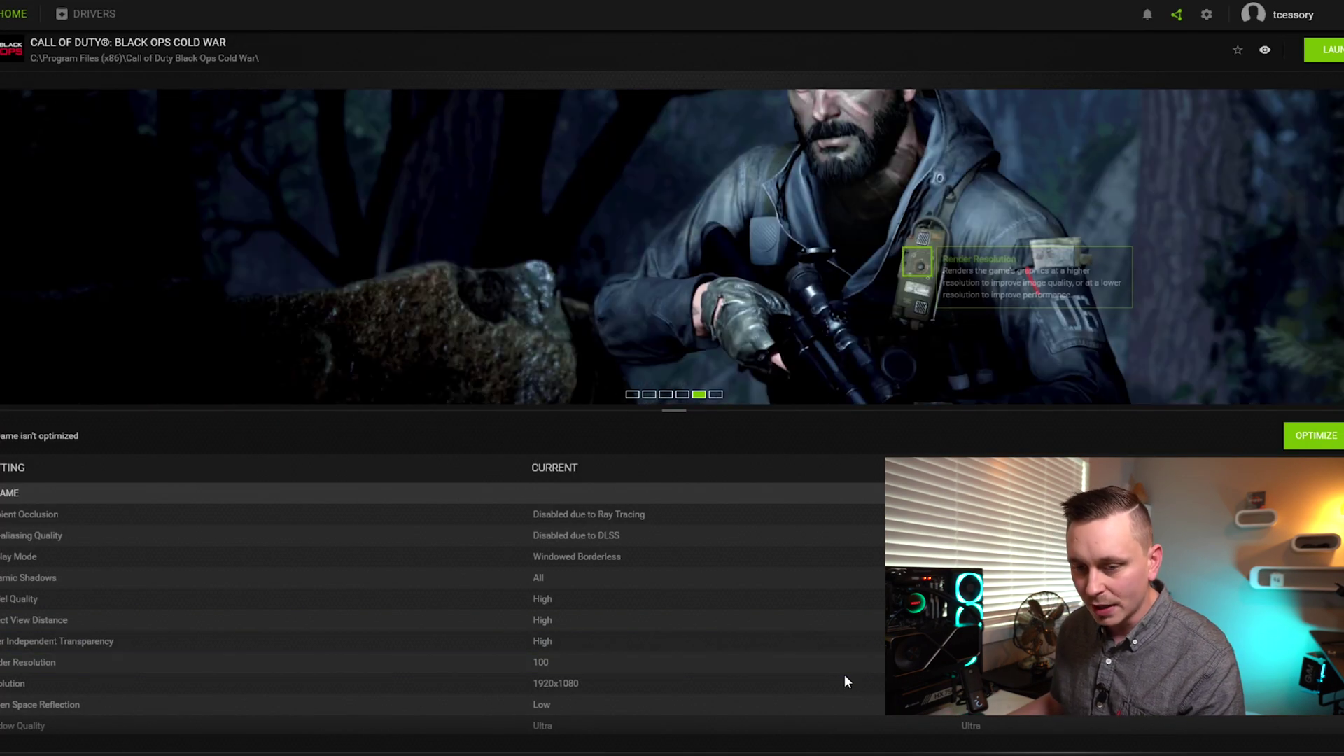
left_click(3, 50)
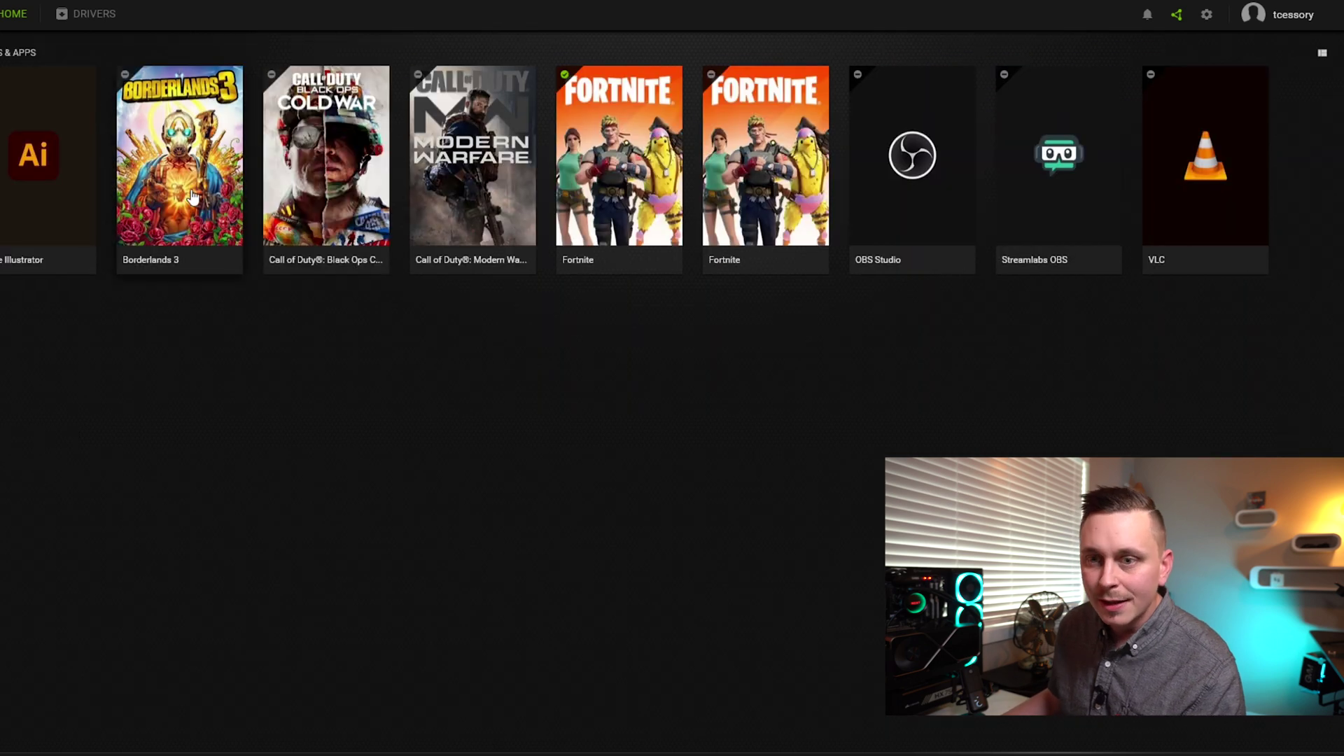
left_click(185, 223)
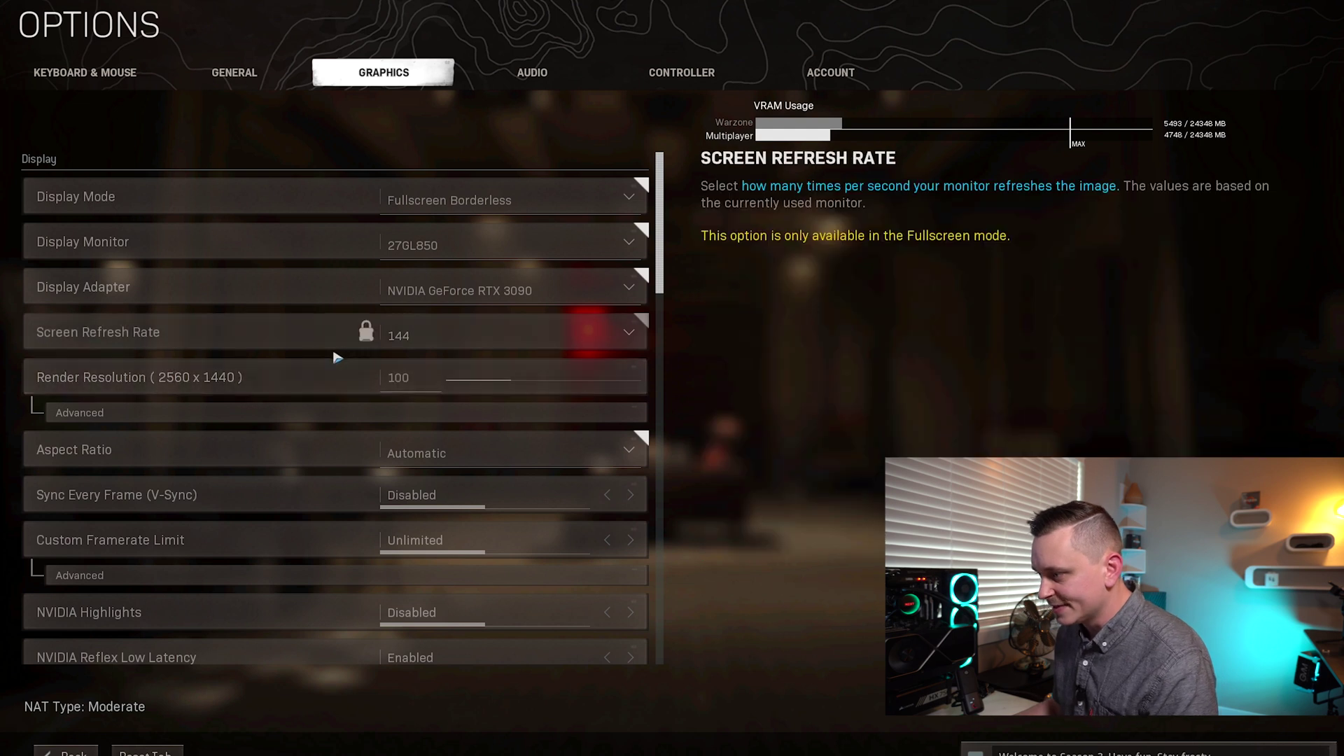
scroll(320, 468, "down", 1)
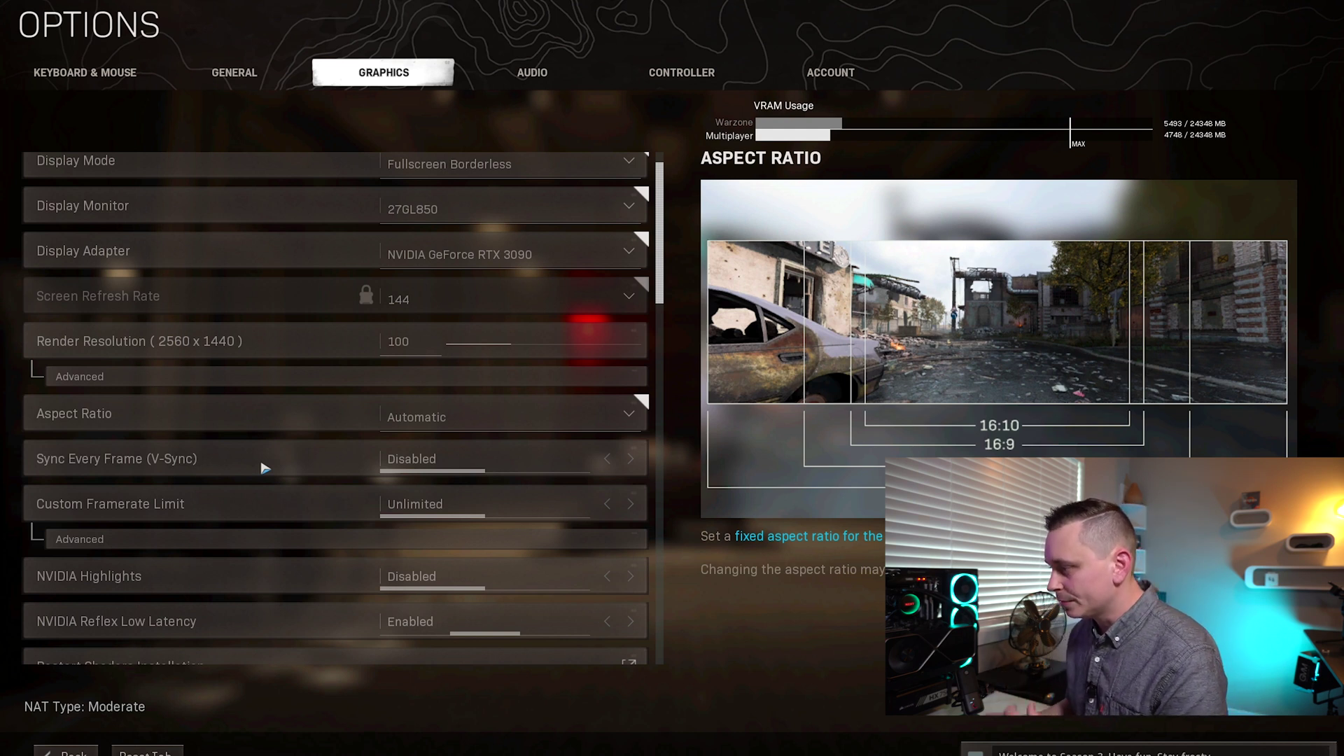
scroll(265, 467, "down", 1)
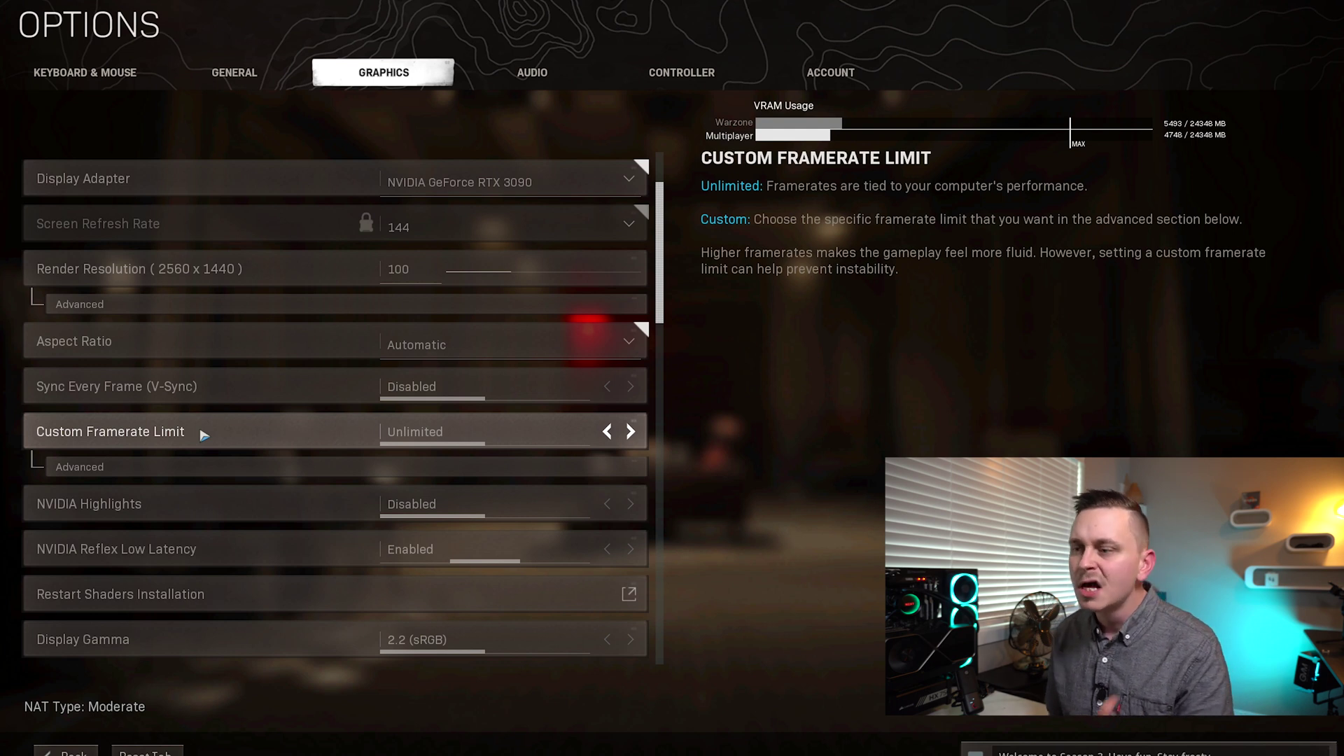
scroll(204, 435, "down", 3)
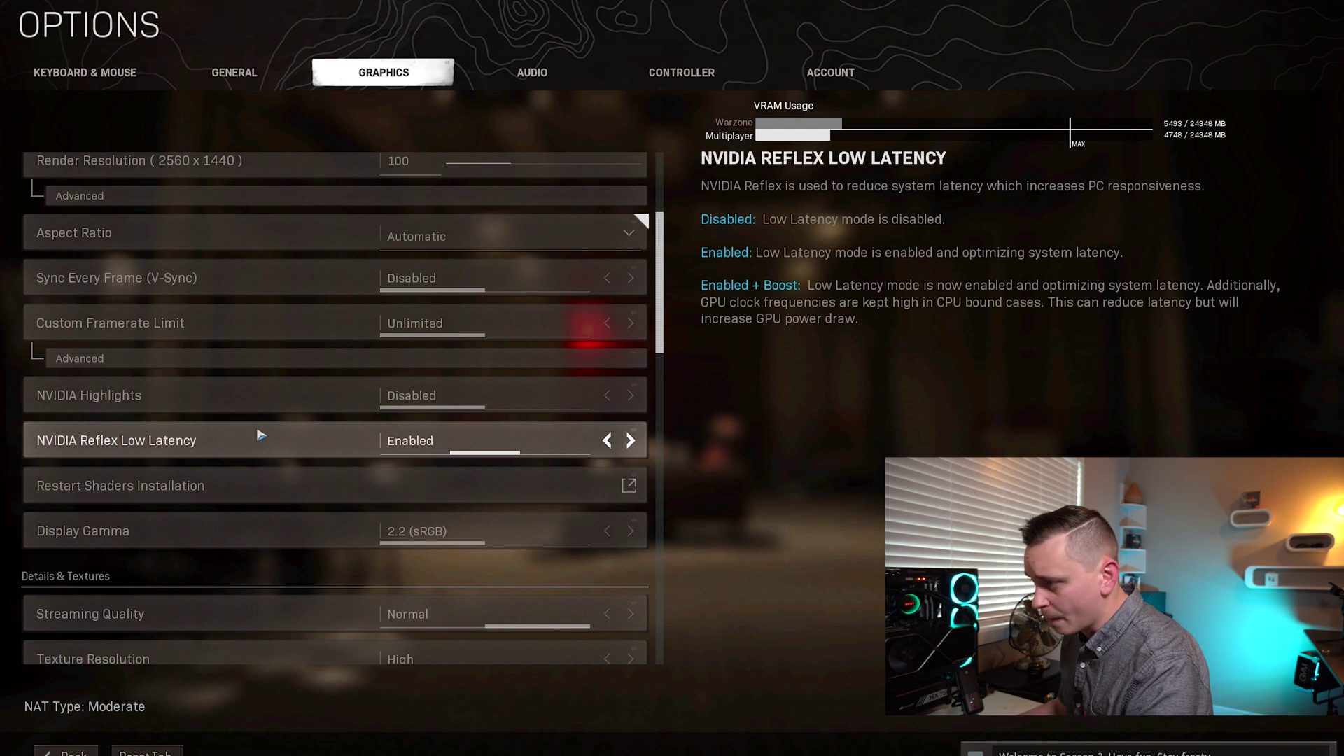
scroll(259, 435, "down", 1)
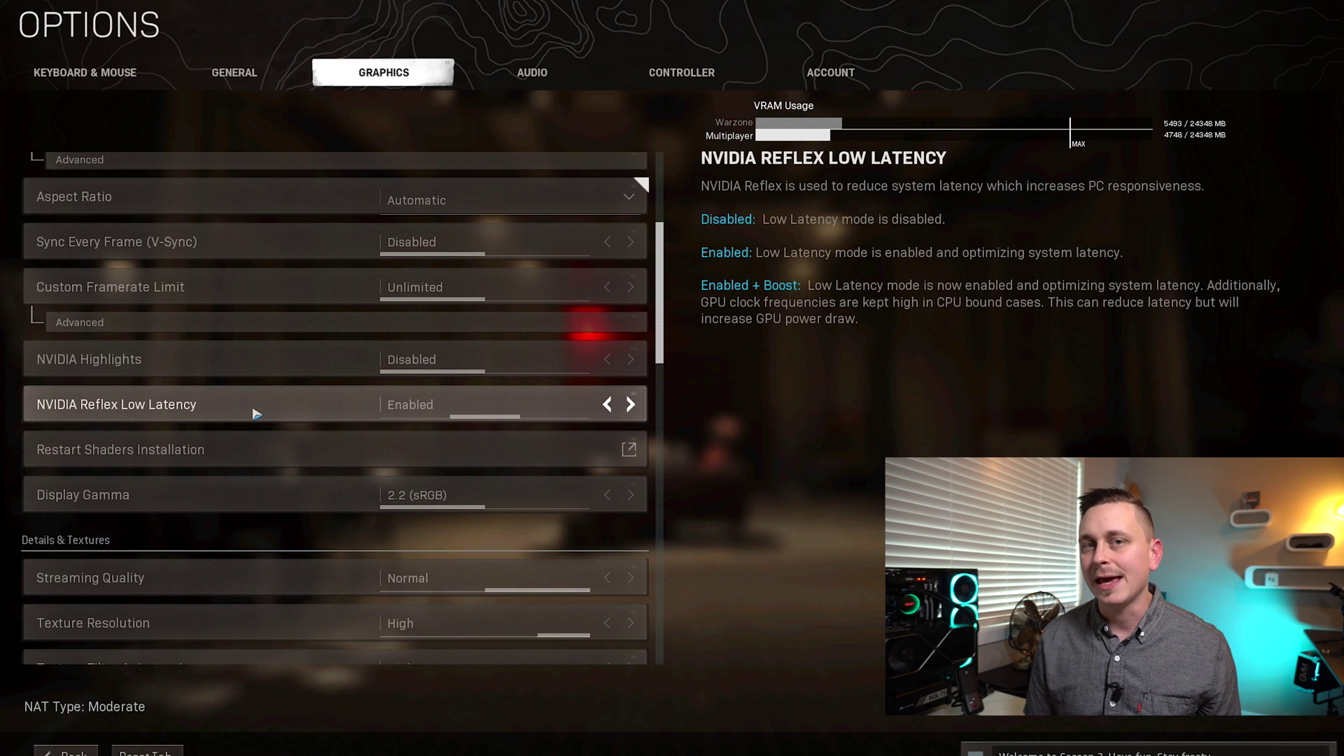
scroll(252, 410, "down", 3)
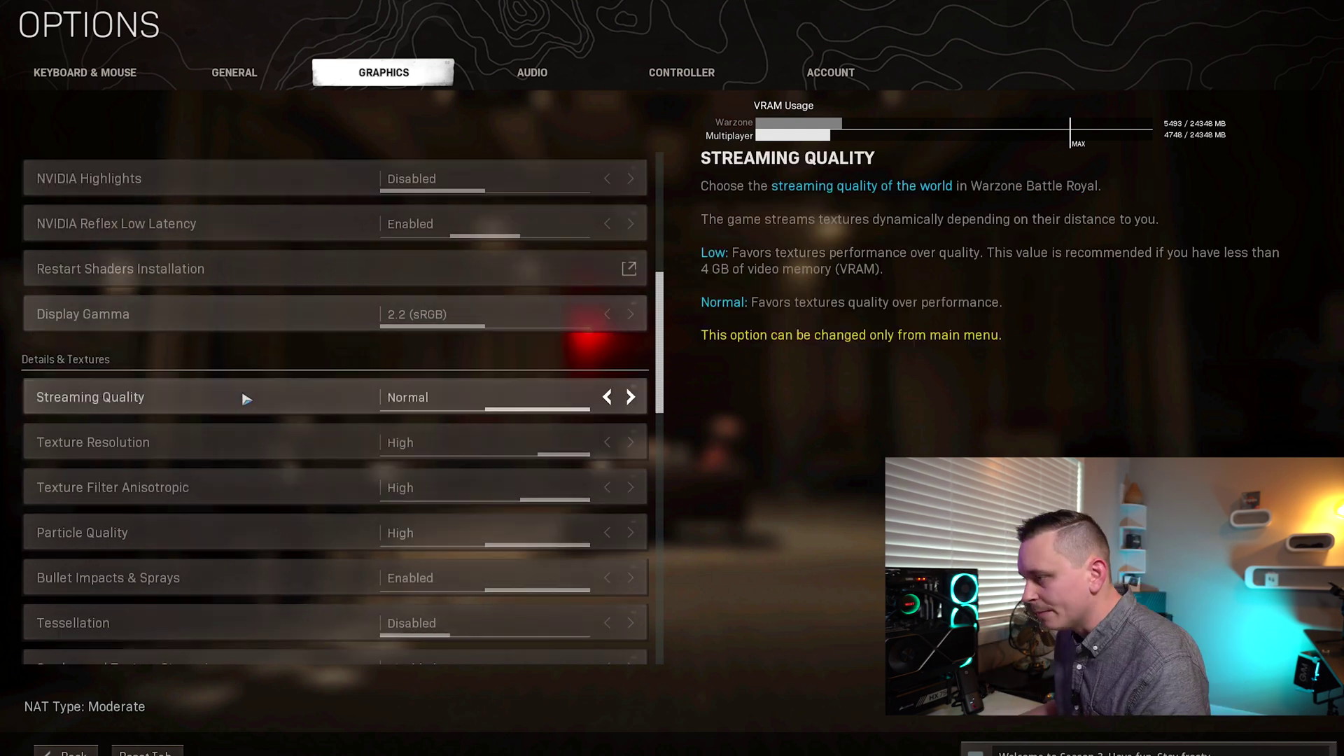
scroll(212, 376, "down", 2)
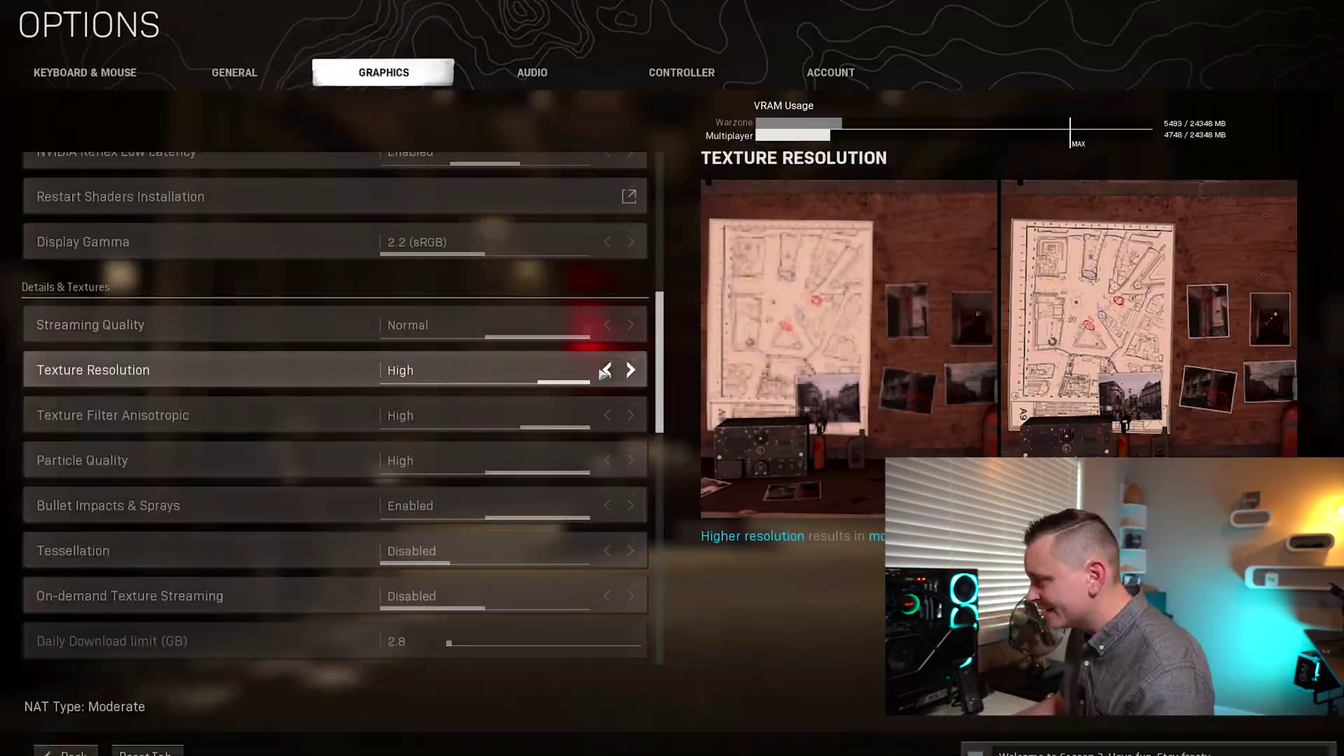
left_click(607, 370)
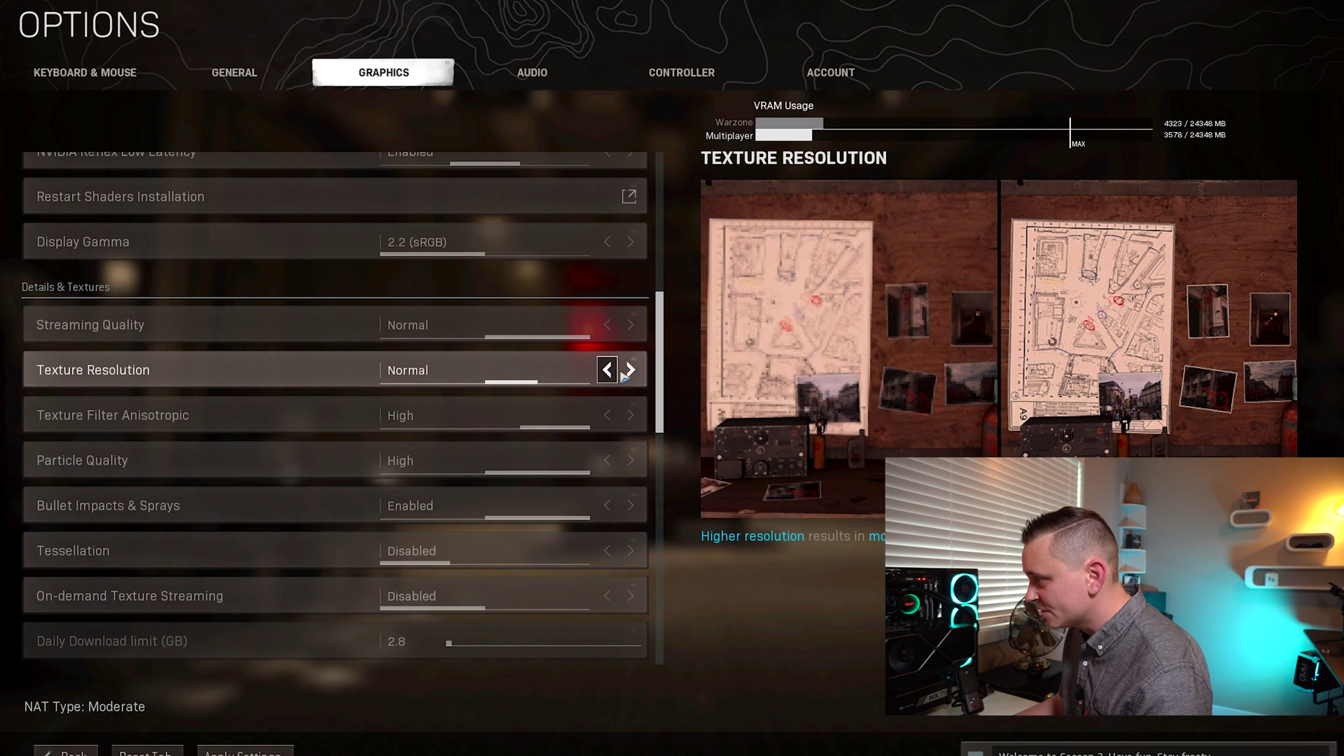
Cycle Texture Resolution through Normal, High and Very Low, leaving it on High.
left_click(631, 371)
left_click(607, 369)
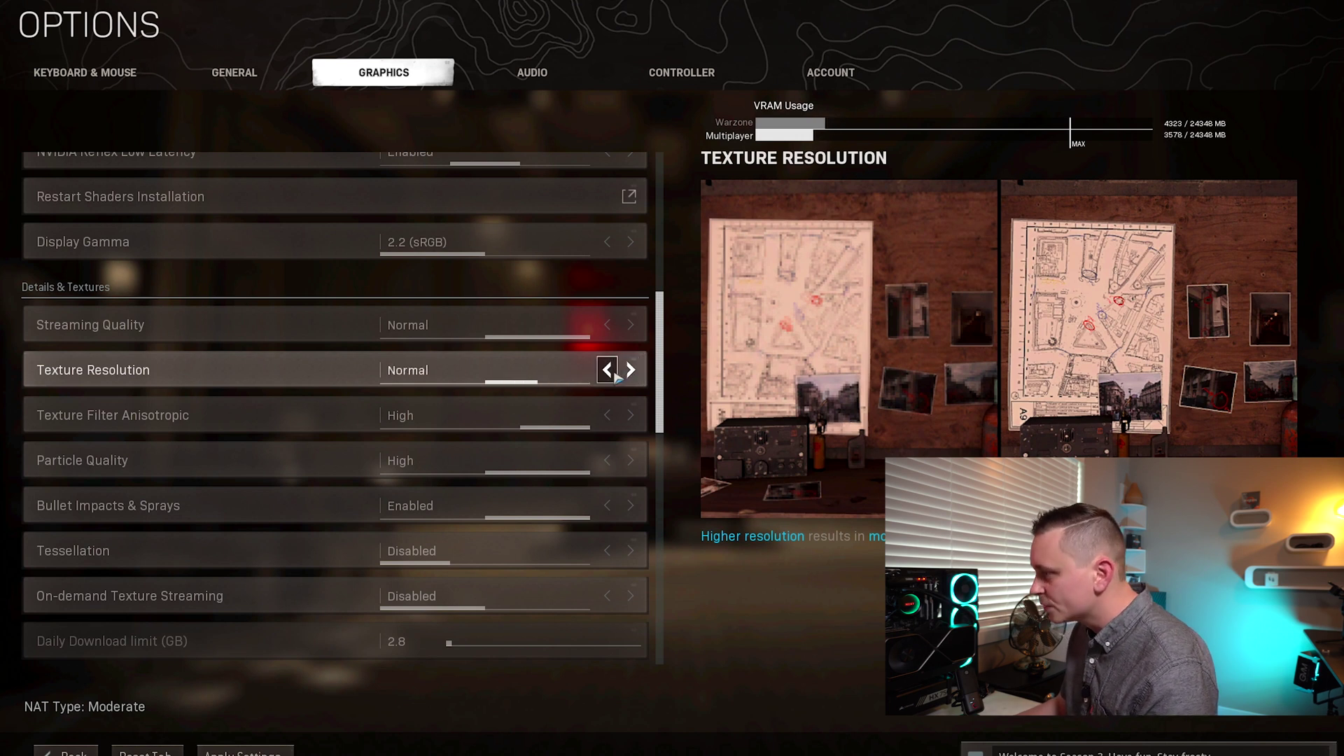
left_click(631, 370)
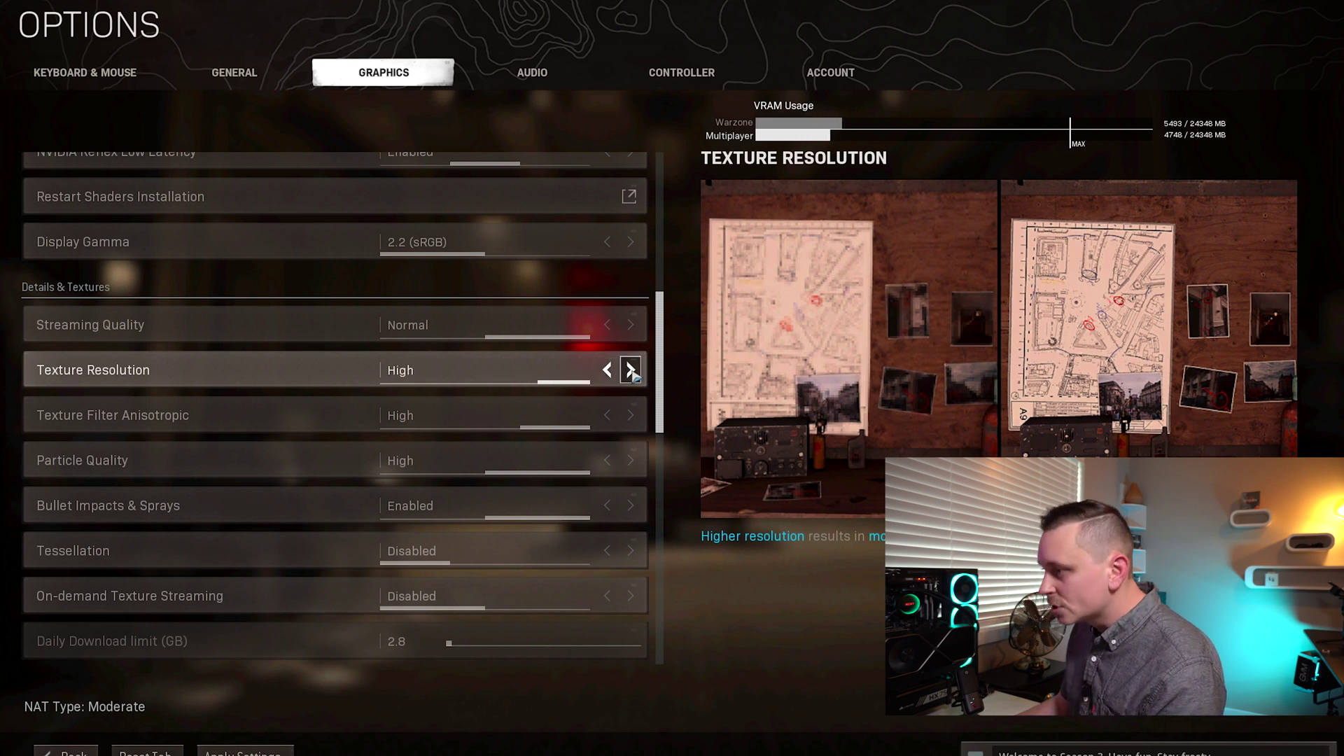
left_click(607, 369)
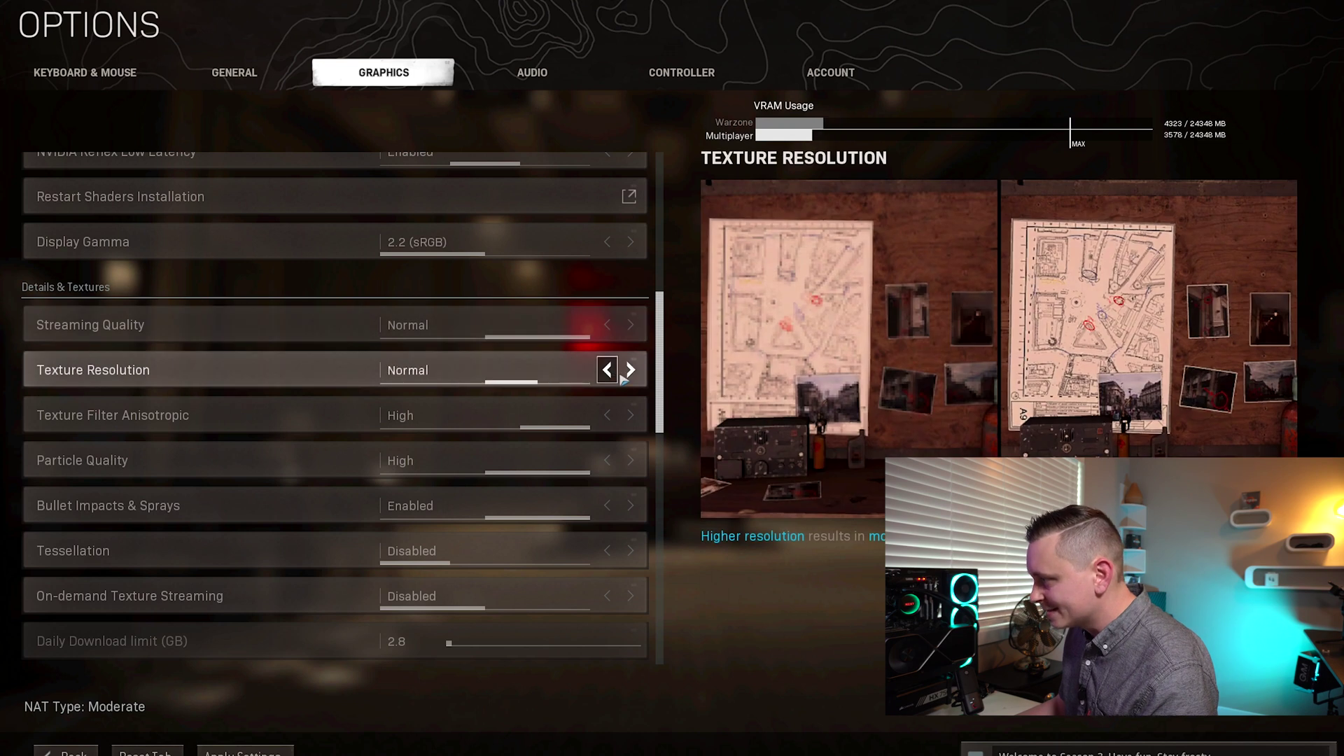
left_click(631, 371)
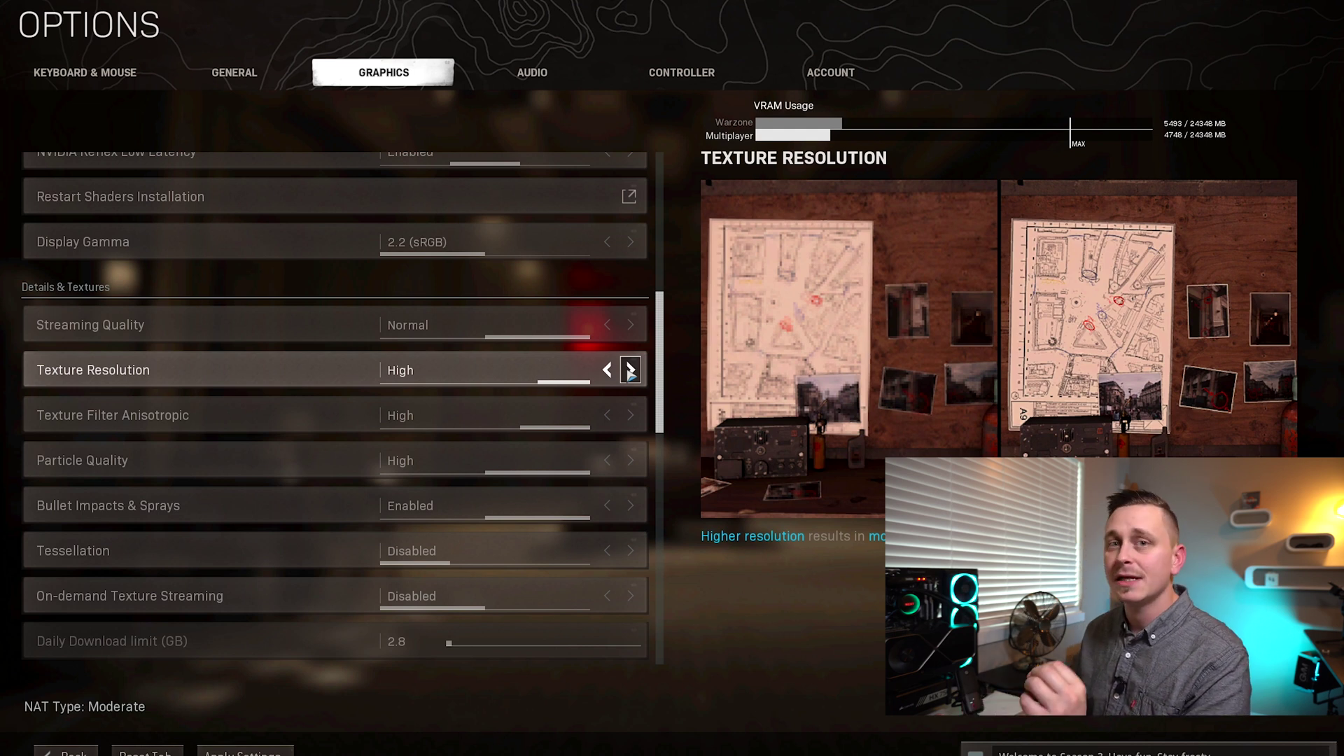
left_click(631, 371)
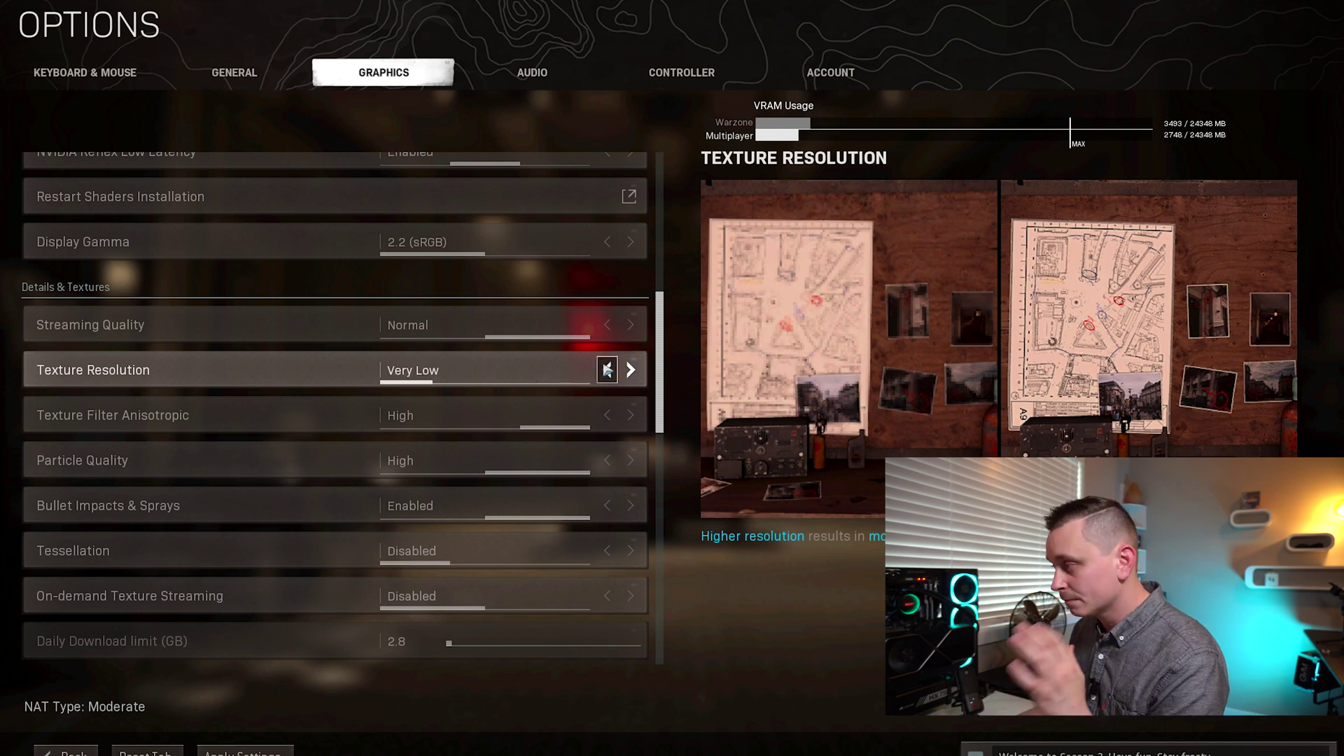
left_click(607, 370)
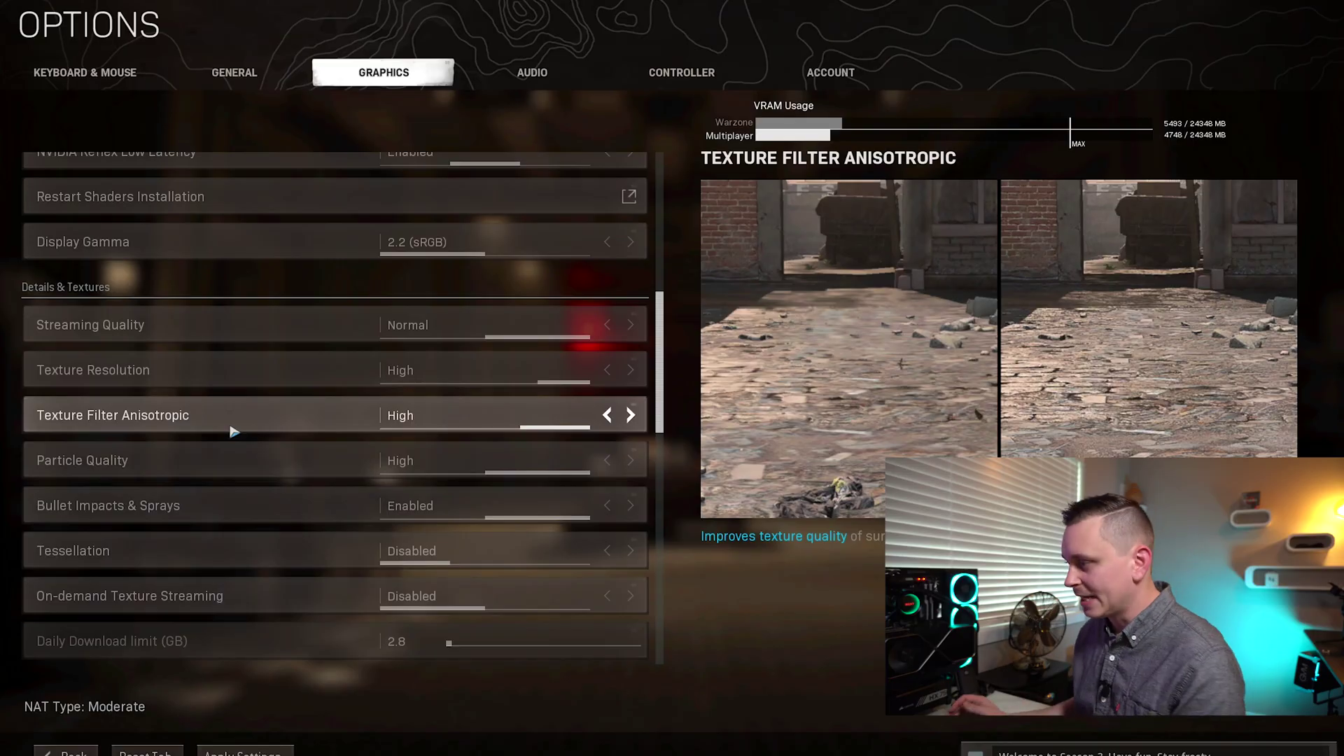
scroll(227, 426, "down", 1)
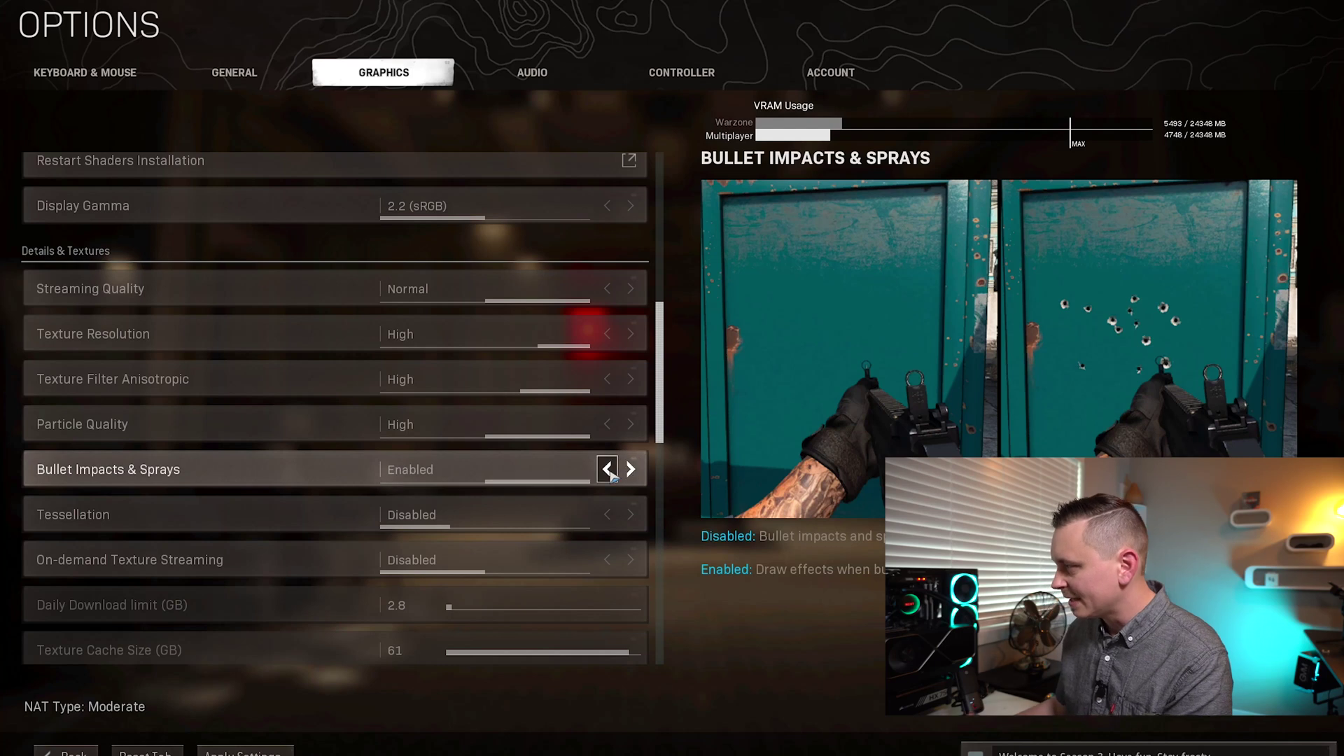
left_click(607, 478)
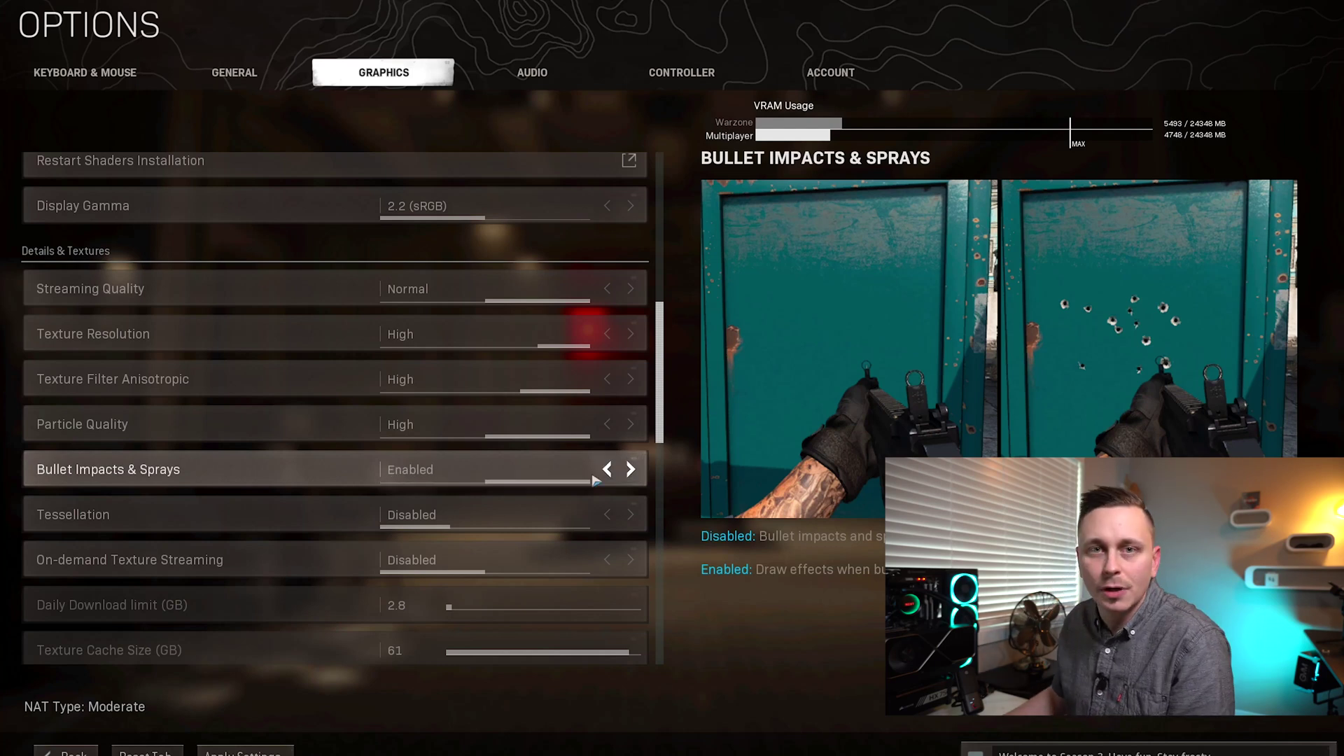
Scroll down the graphics settings past Bullet Impacts & Sprays and Tessellation.
scroll(312, 483, "down", 1)
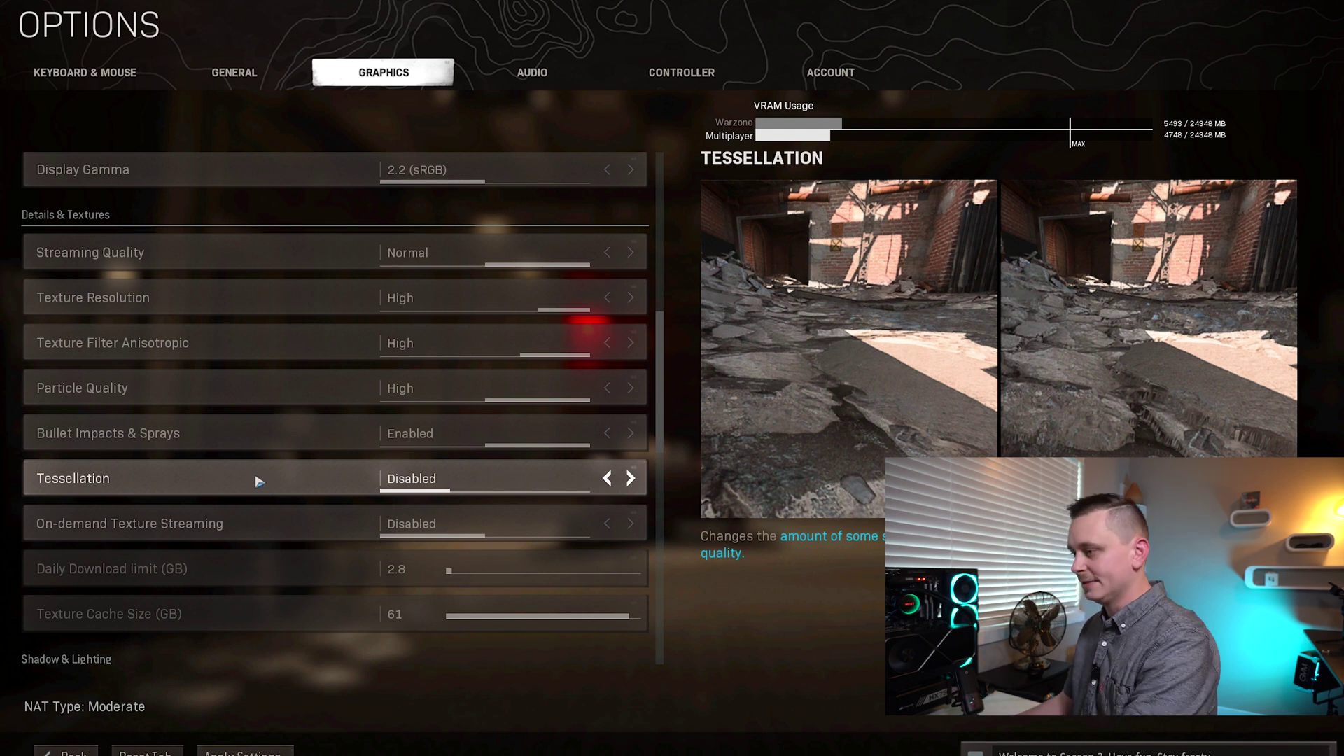
scroll(259, 481, "down", 1)
left_click(630, 487)
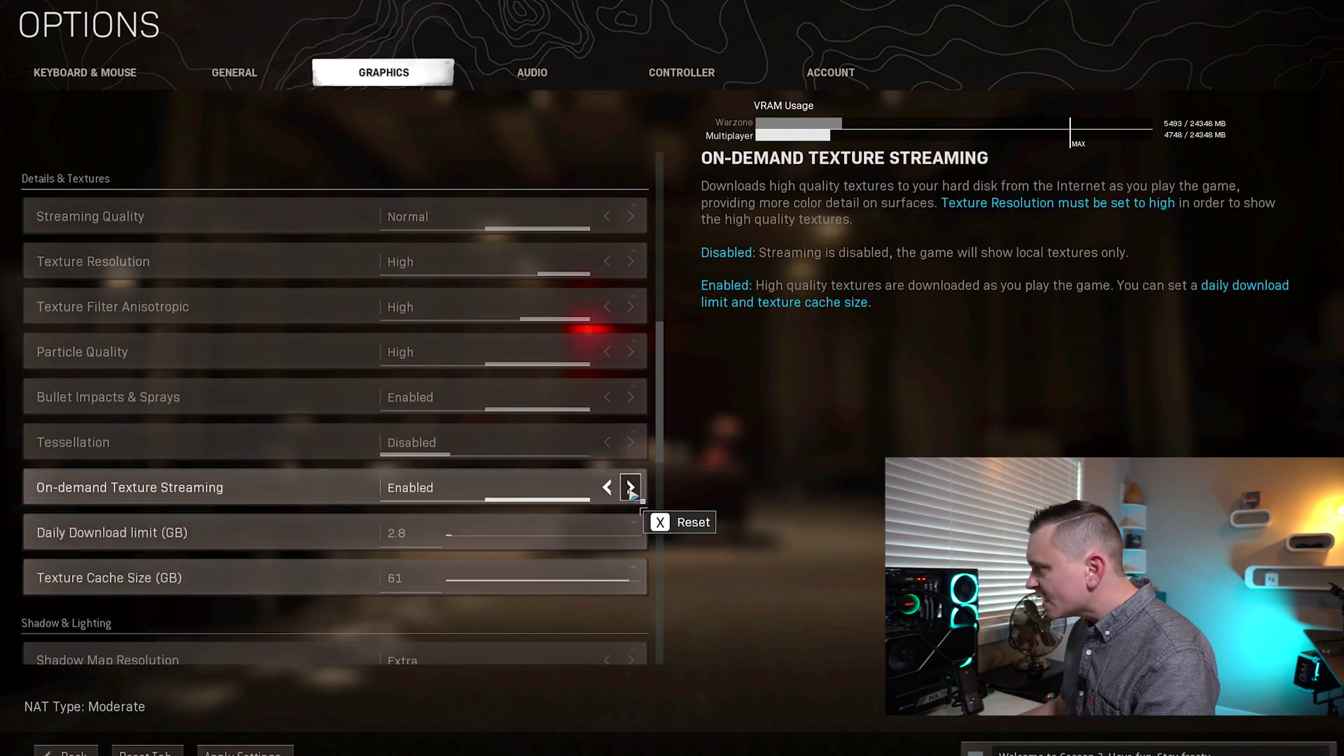
left_click(613, 496)
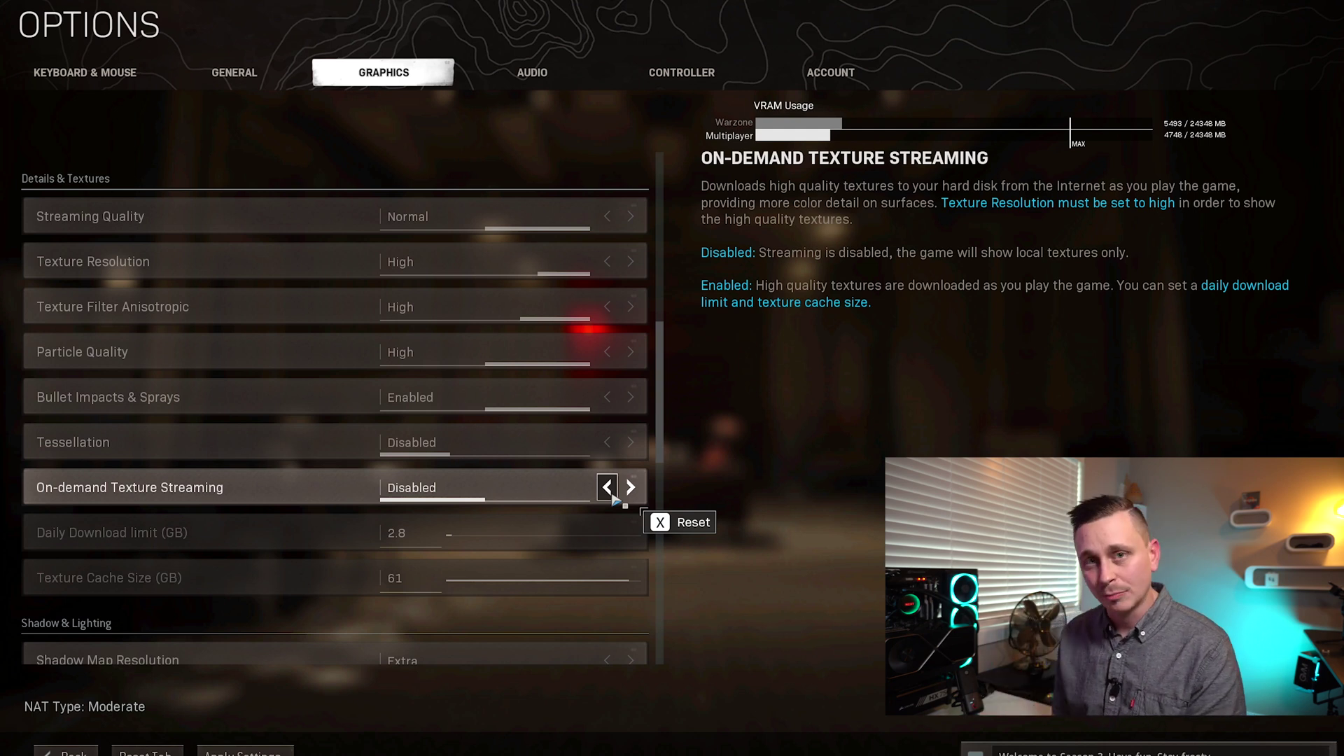
scroll(420, 490, "down", 3)
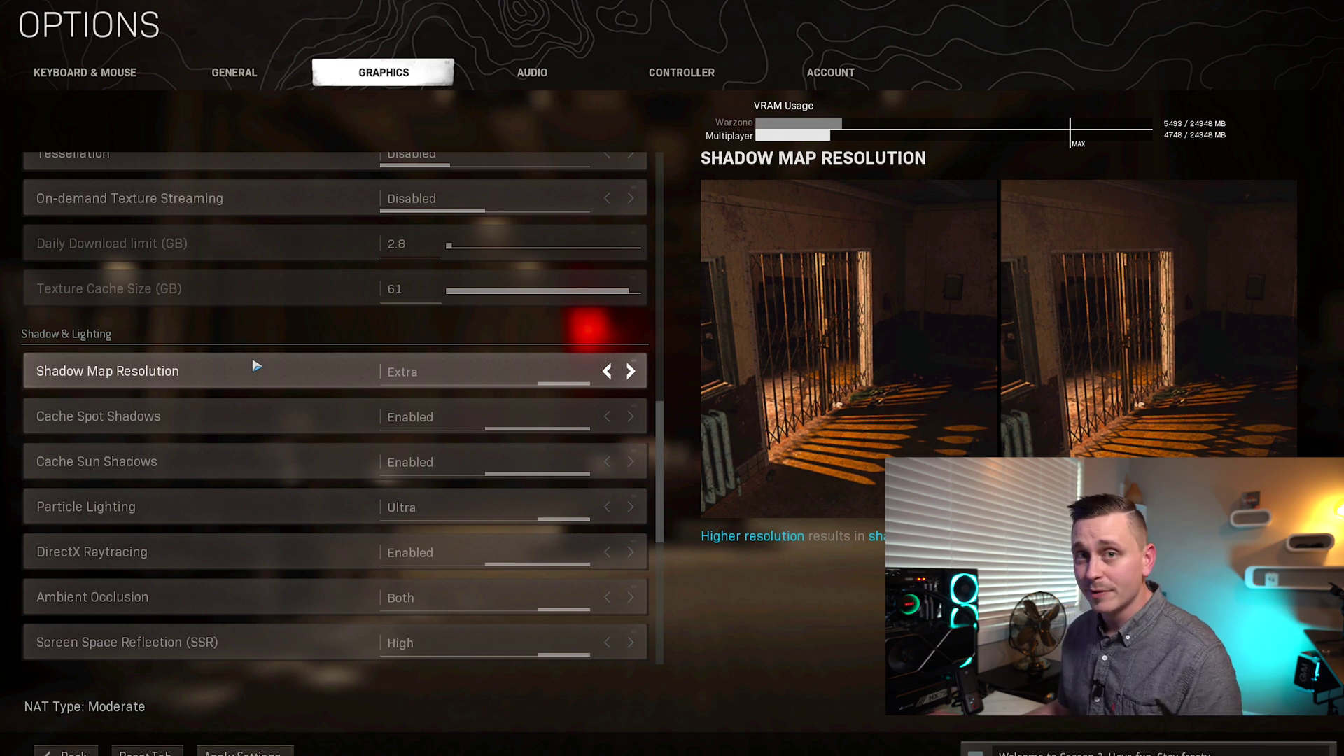
Step Shadow Map Resolution down to High and Normal, then back up to Extra.
left_click(607, 372)
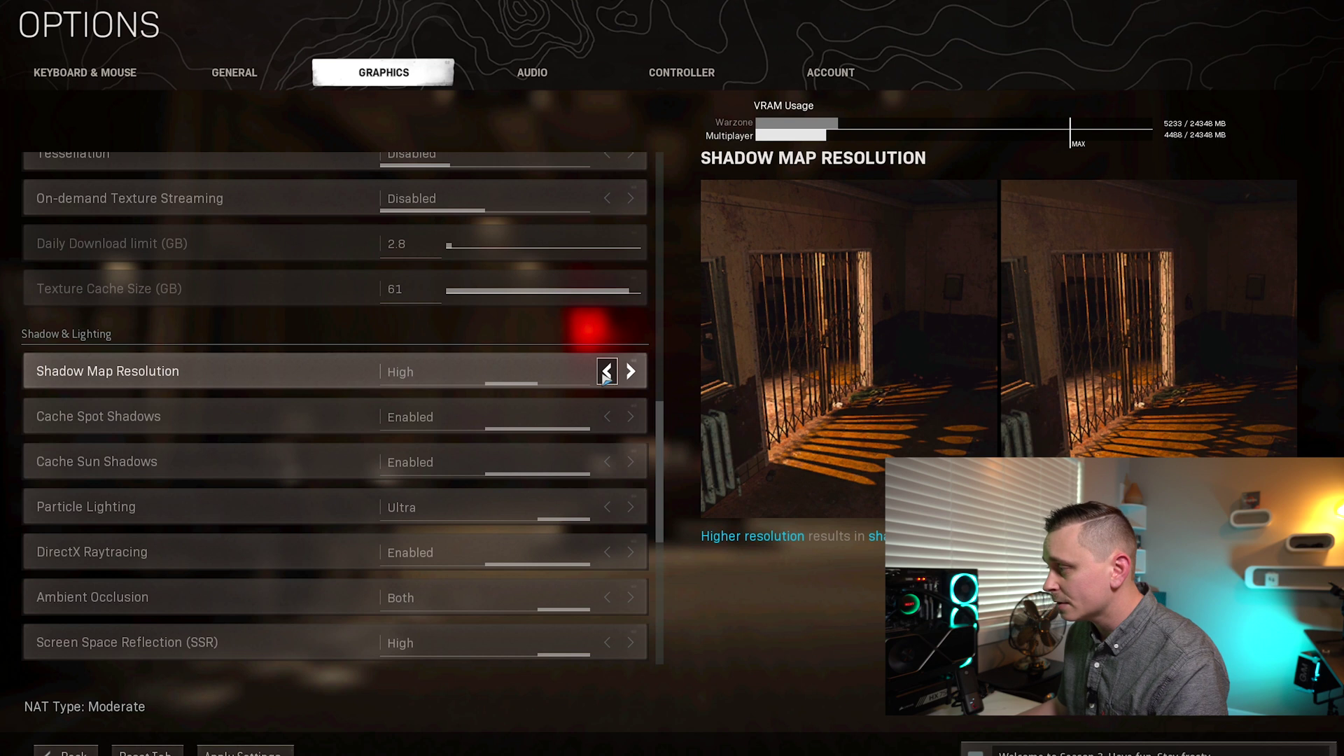
left_click(607, 378)
left_click(630, 374)
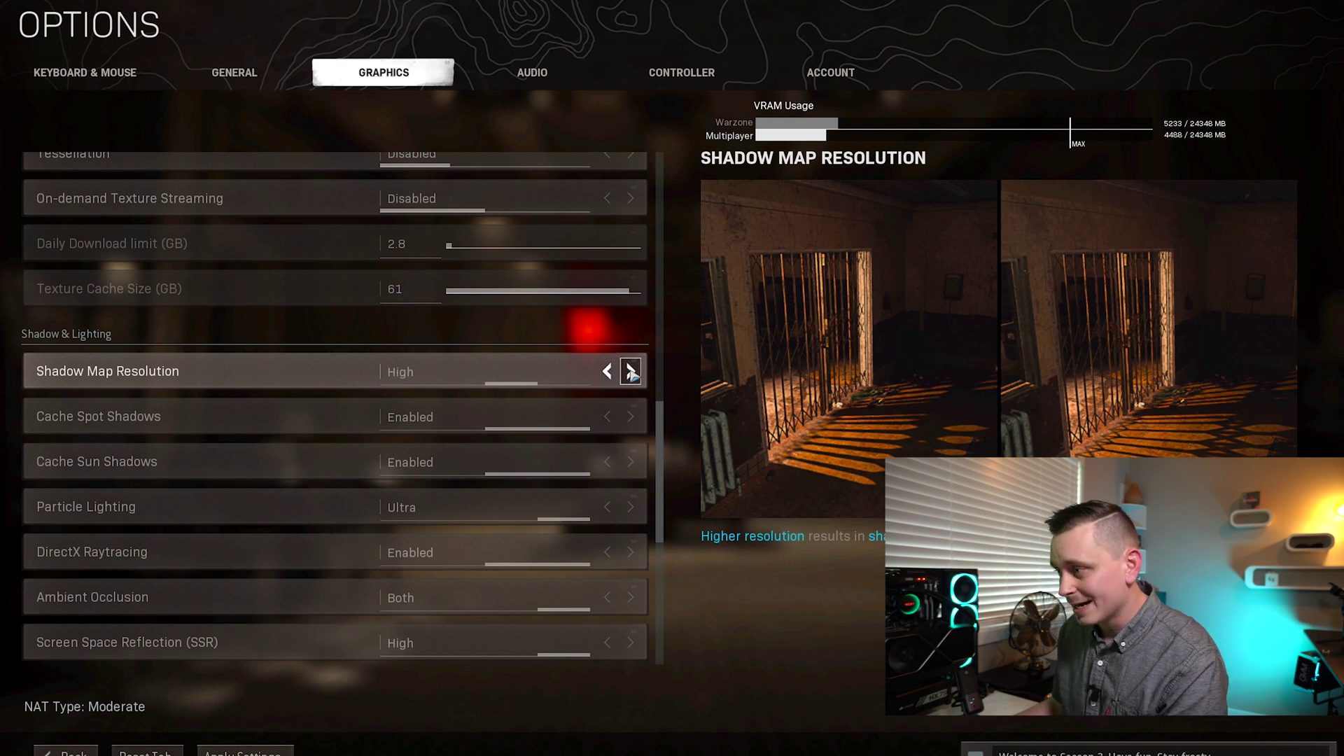
left_click(631, 374)
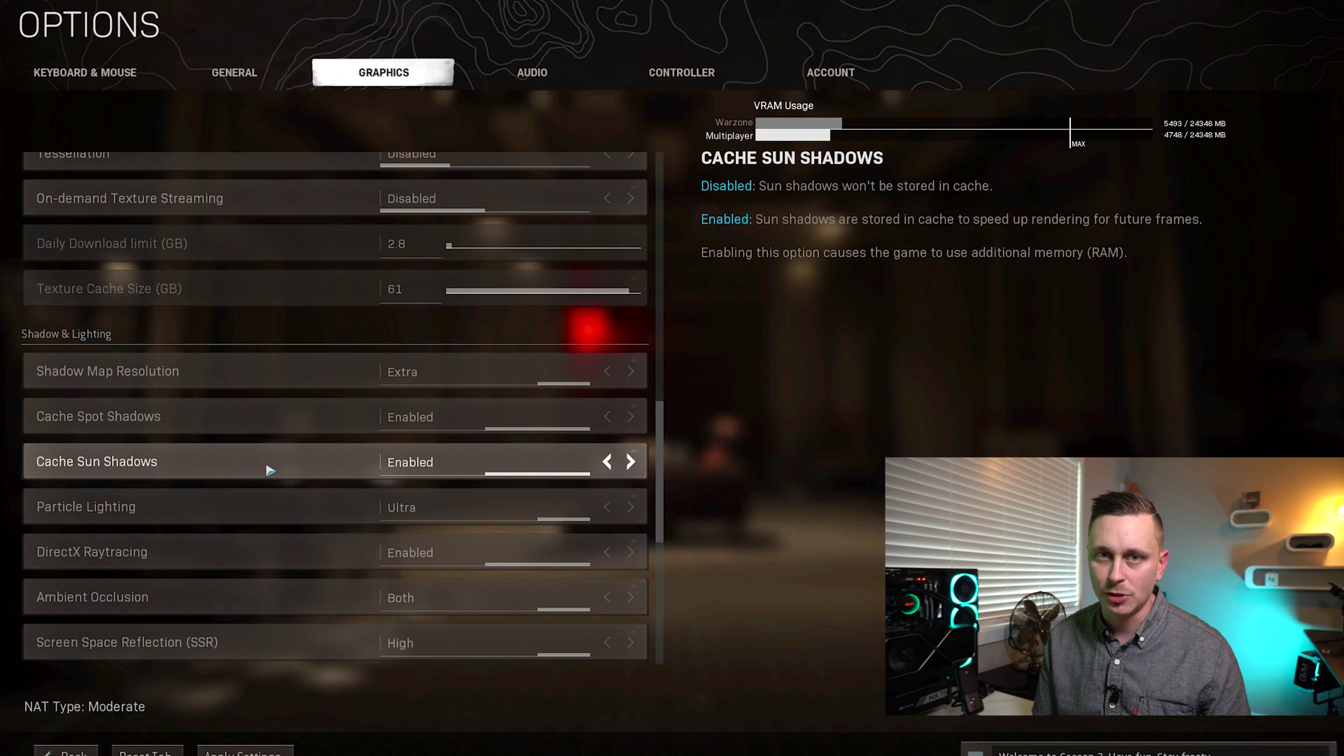
scroll(234, 468, "down", 1)
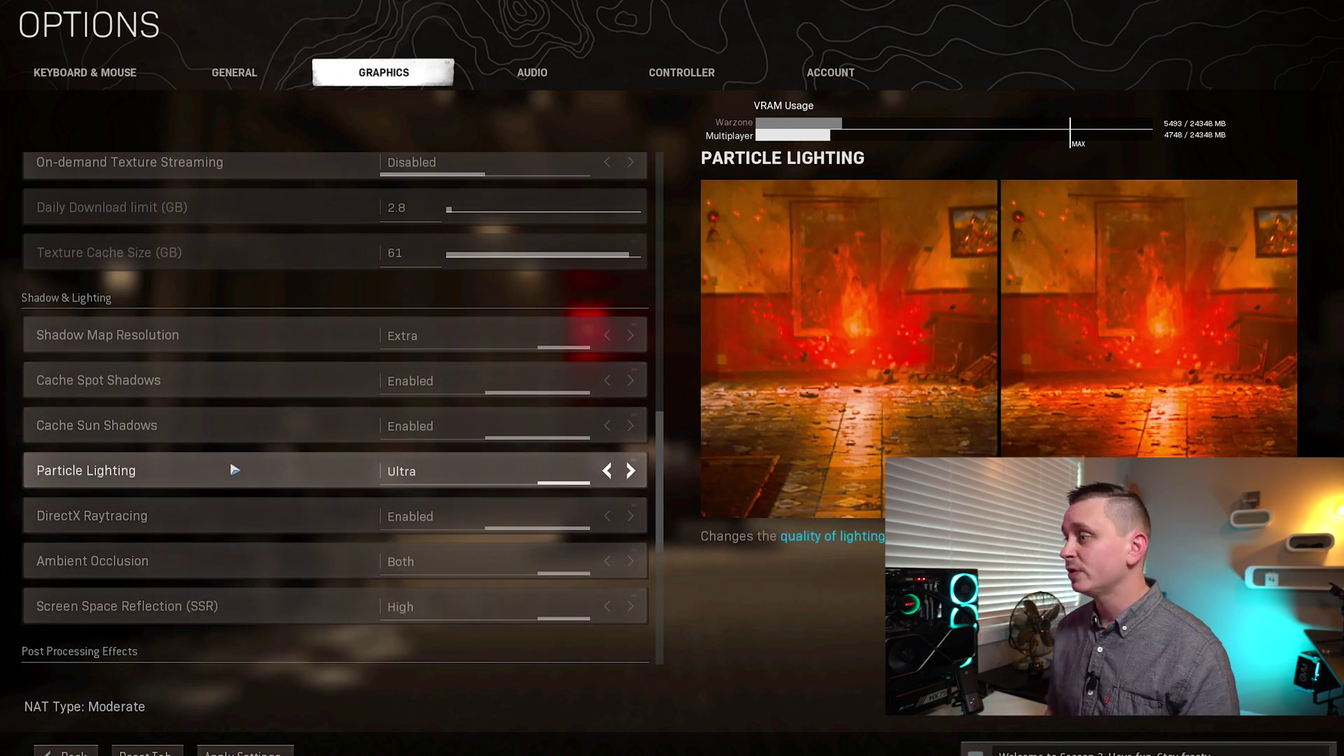
scroll(233, 467, "up", 5)
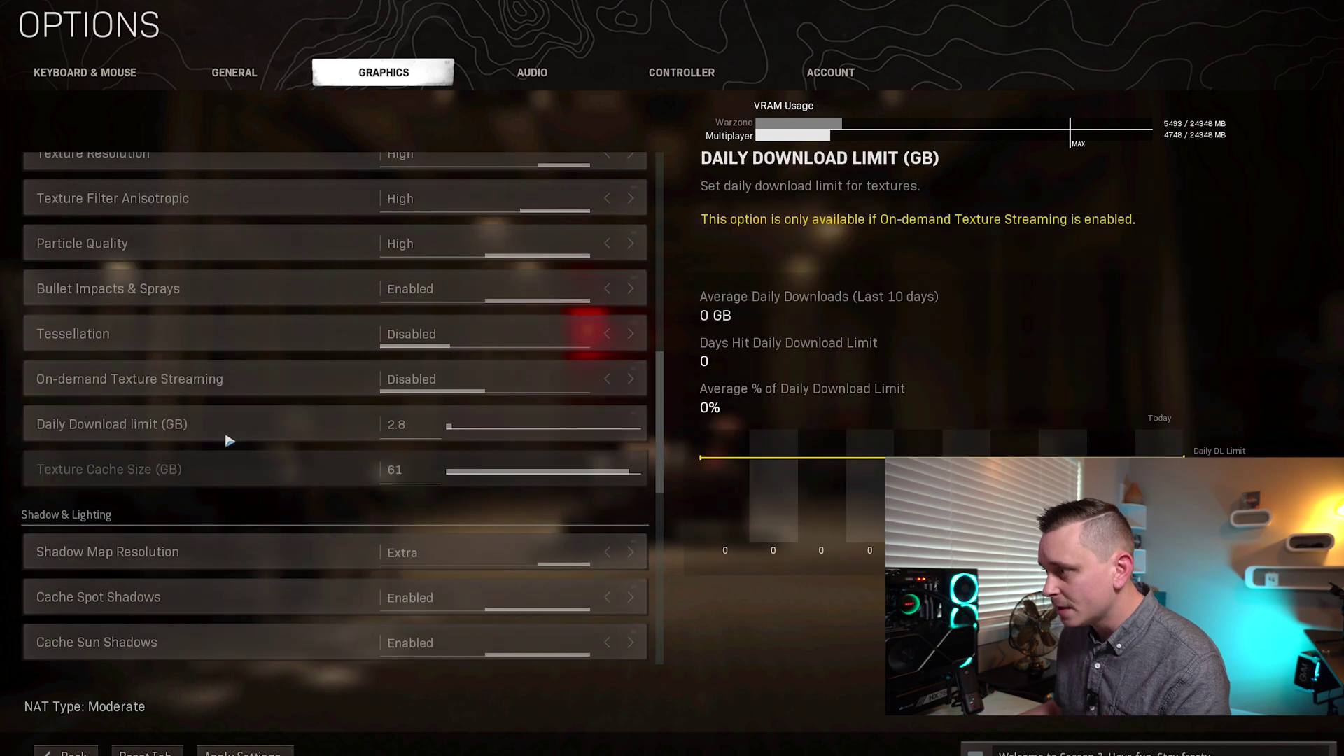
scroll(229, 440, "up", 1)
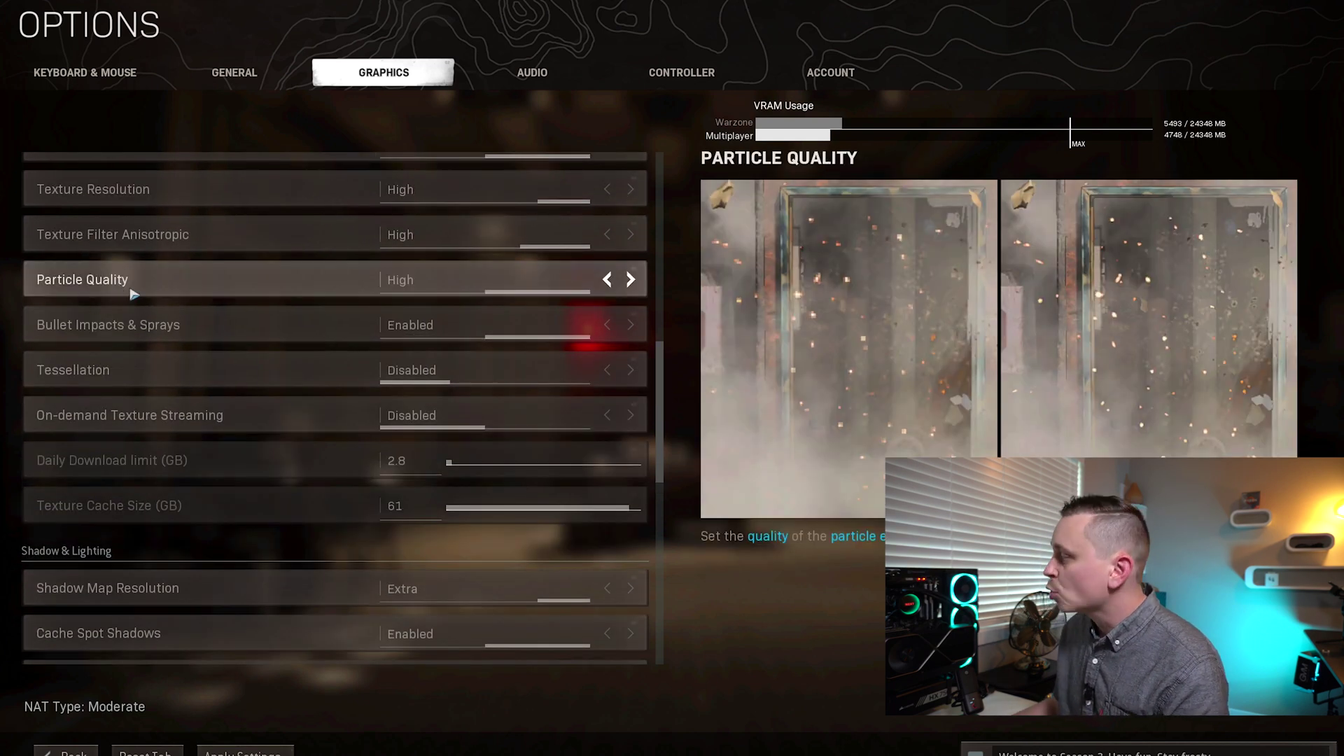
scroll(145, 298, "down", 5)
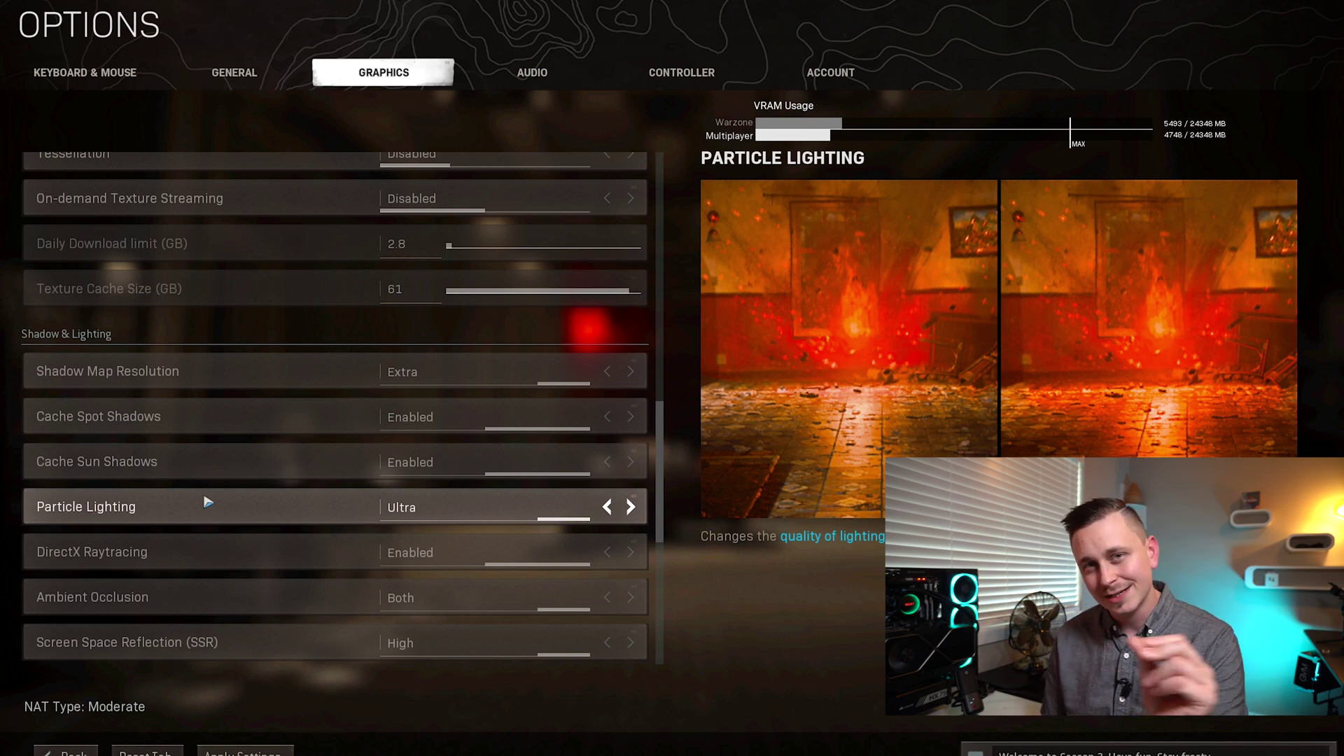
key("Down")
key("Down")
key("Down")
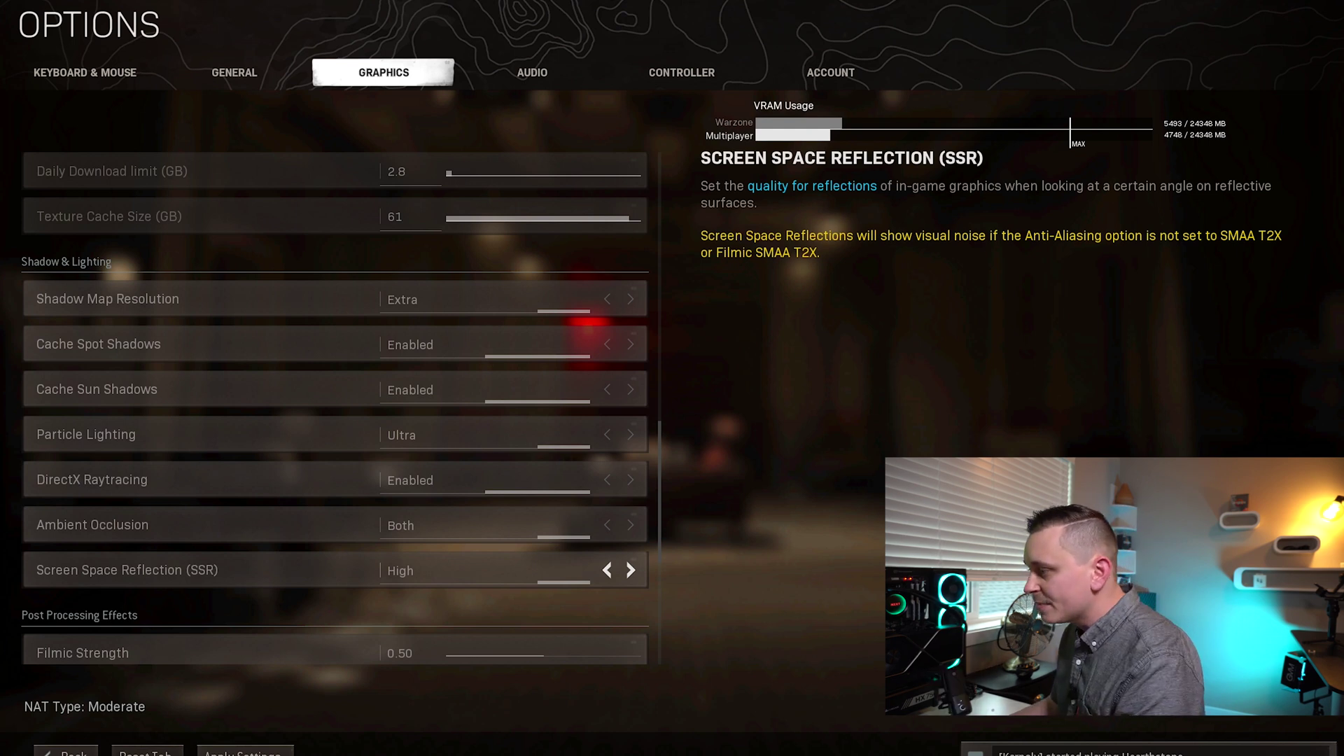
Cycle Ambient Occlusion through HBAO, GTAO and Disabled, returning it to Both.
mouse_move(323, 524)
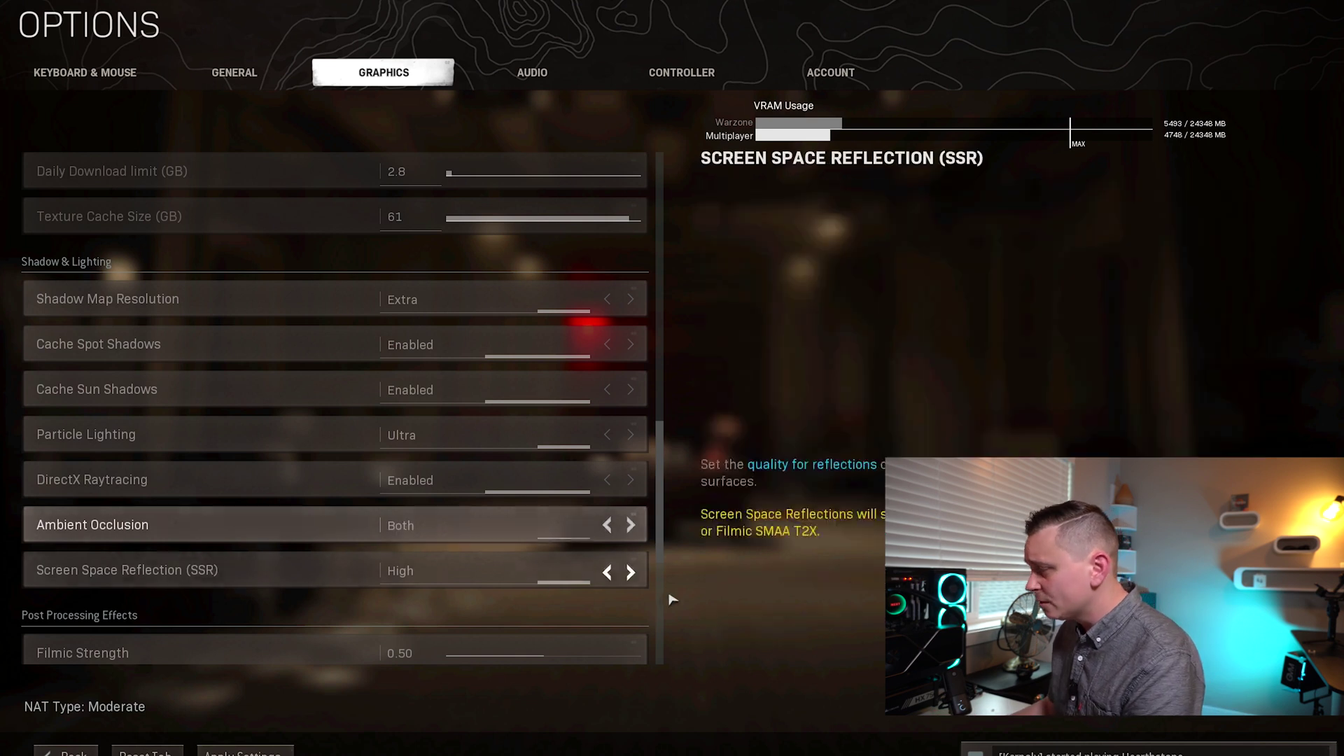
left_click(613, 533)
left_click(613, 532)
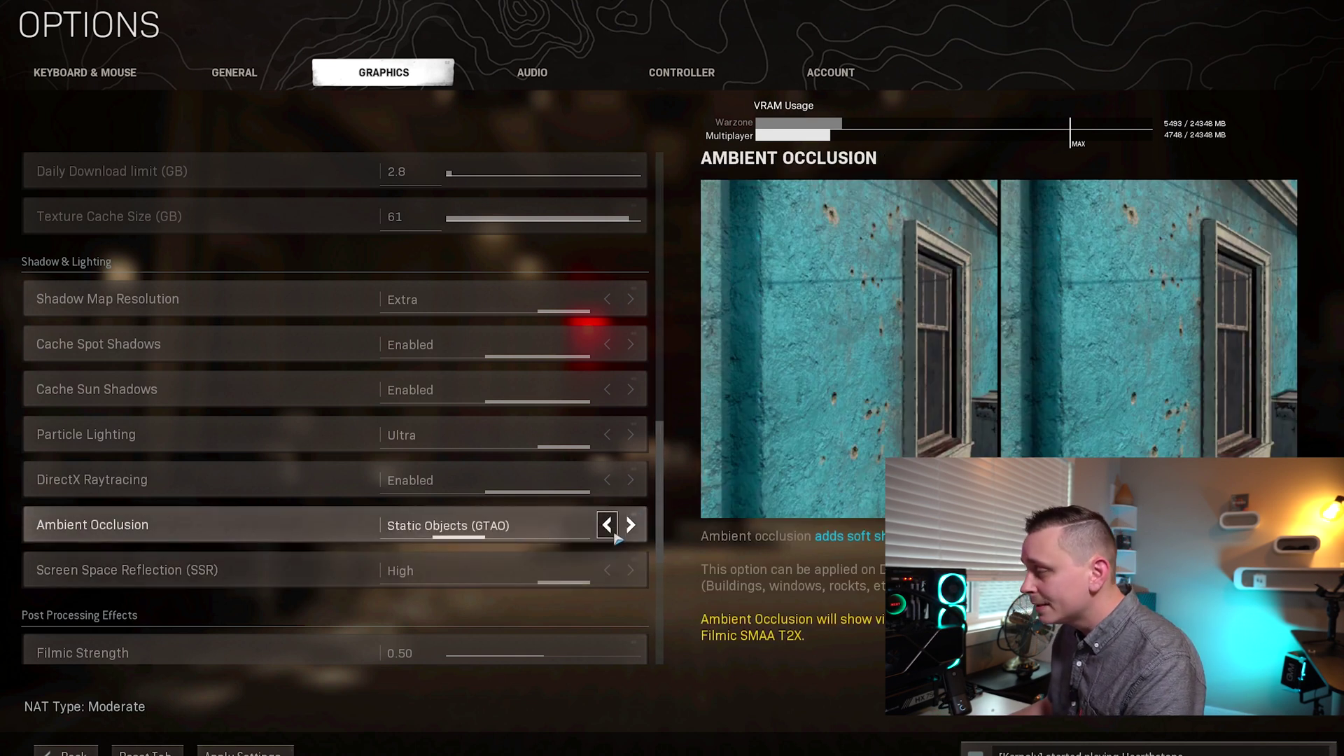
left_click(614, 534)
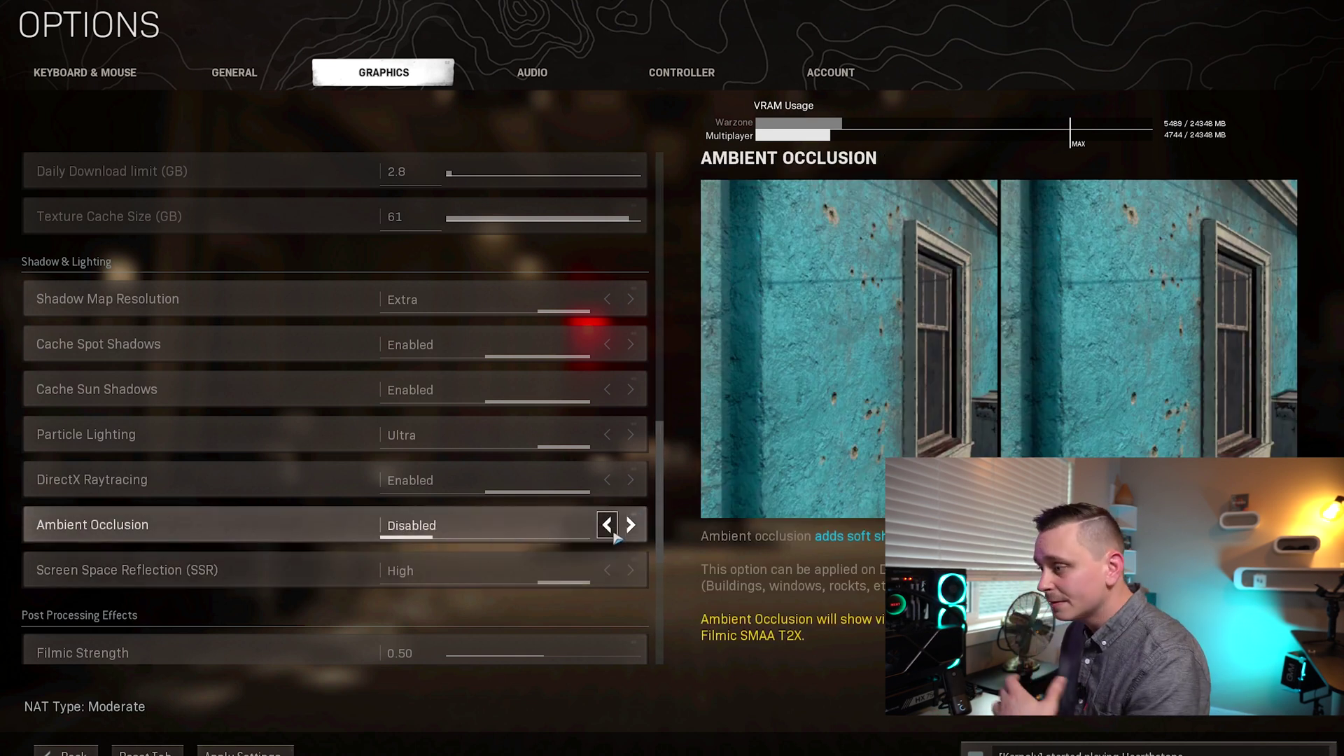
left_click(634, 526)
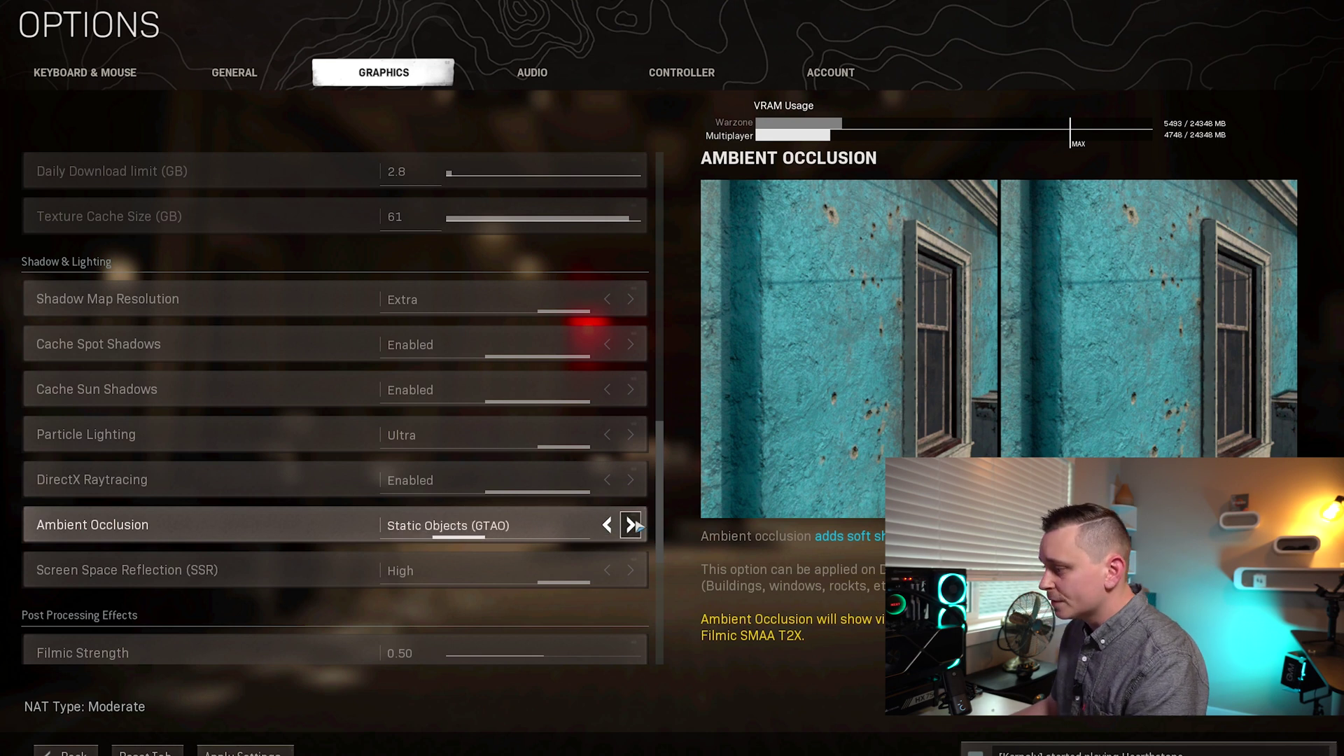
left_click(634, 526)
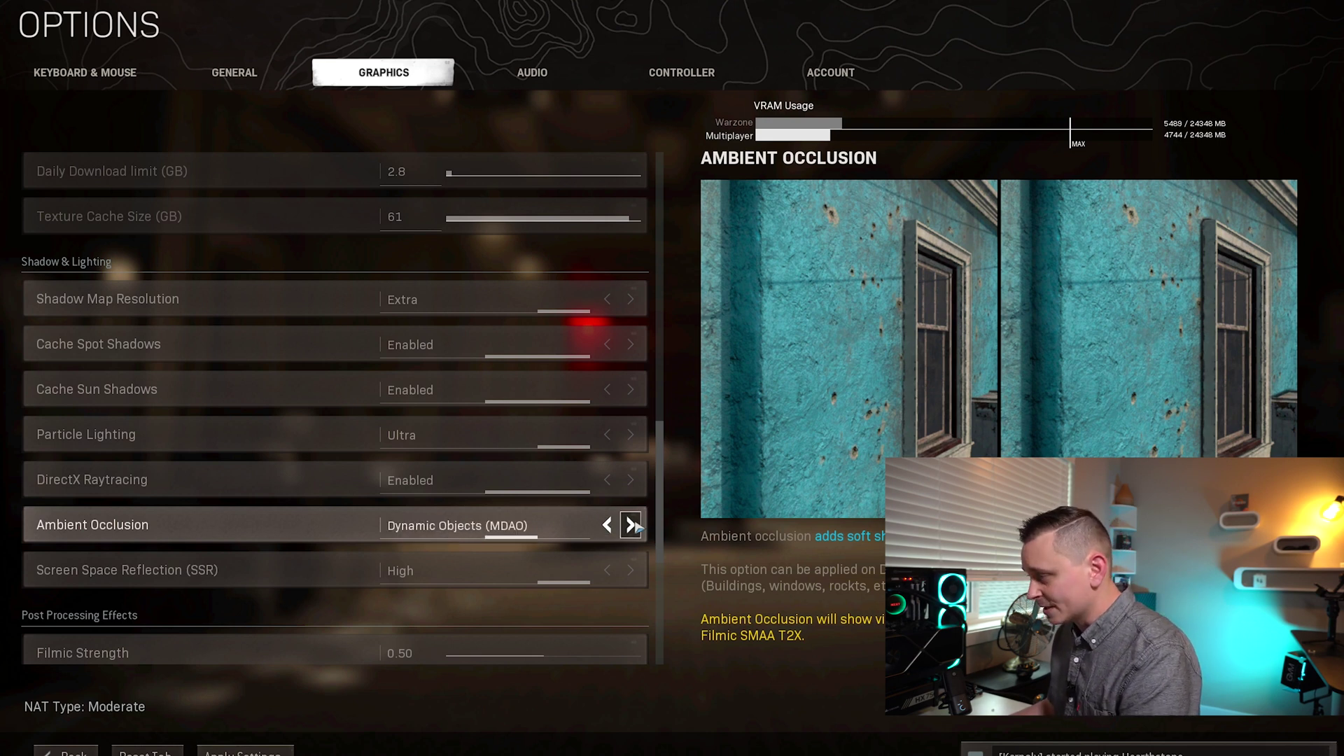
left_click(633, 525)
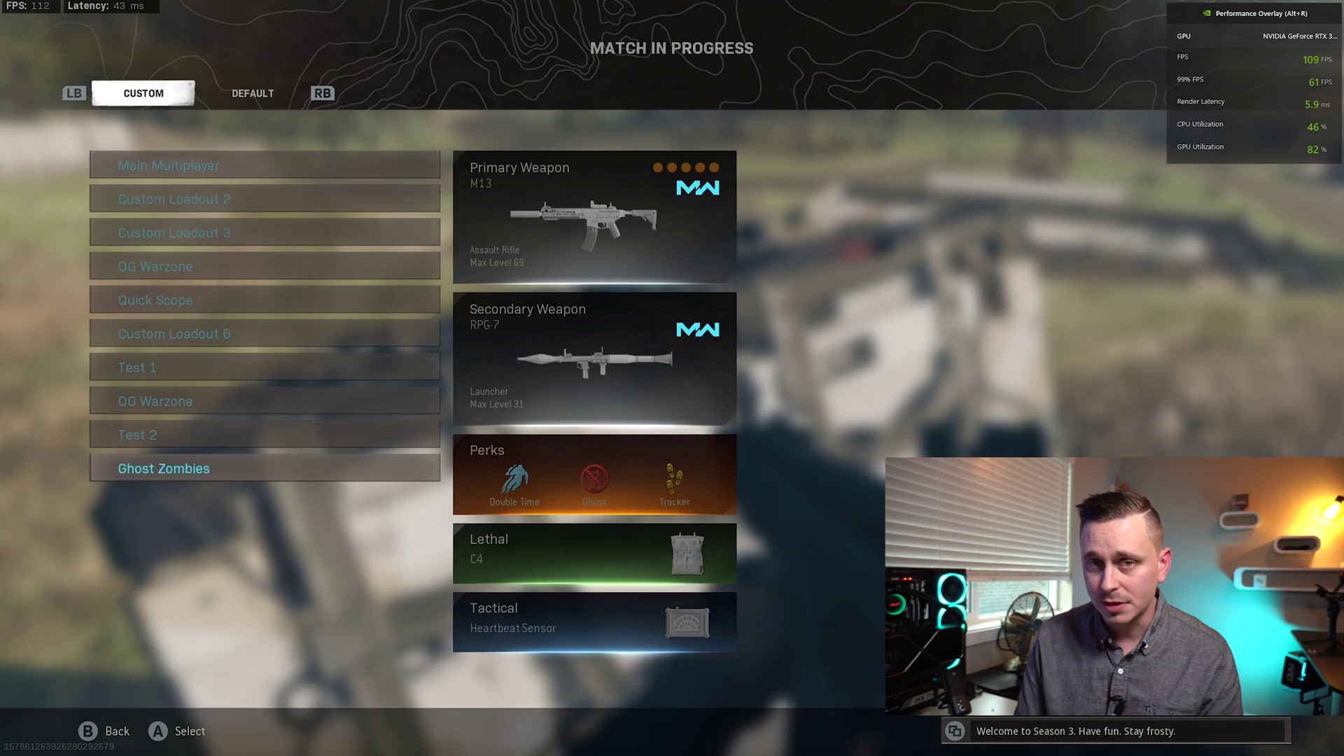
Grab the new loadout from the drop and head toward the buildings.
key("f")
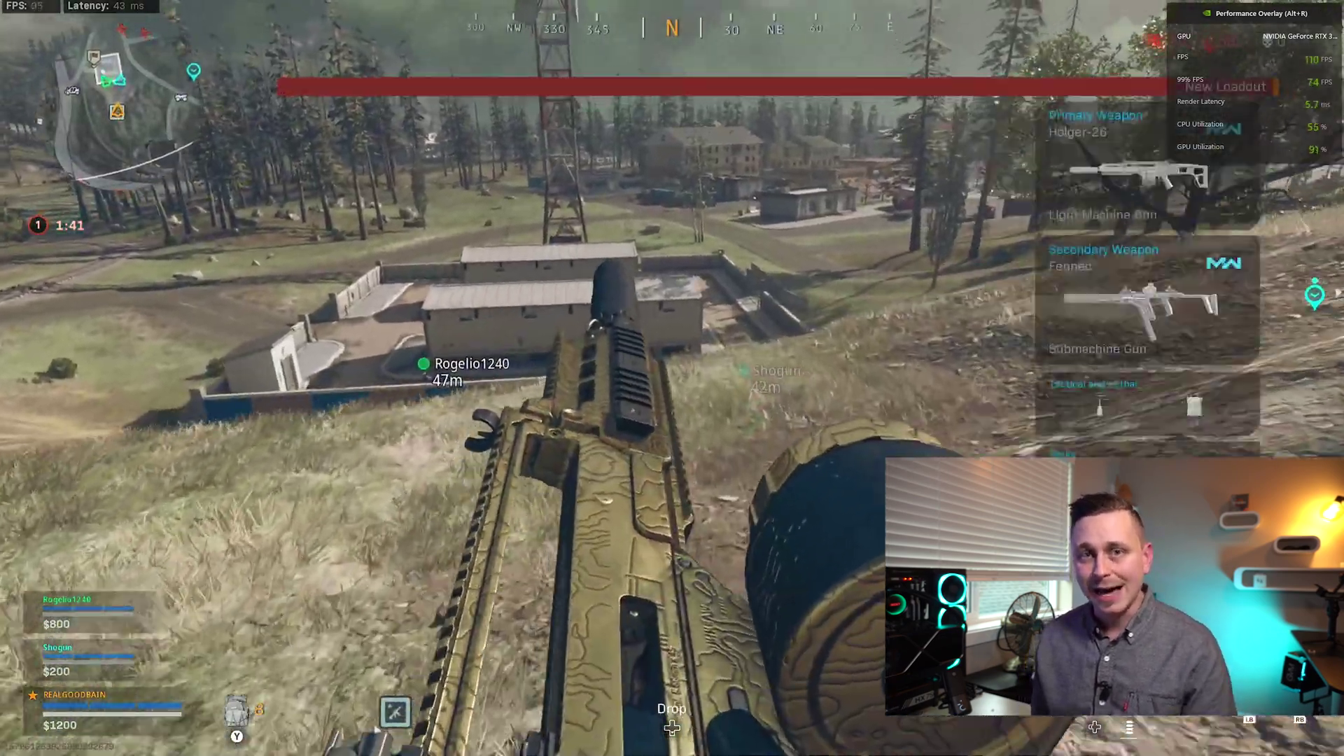
key("w")
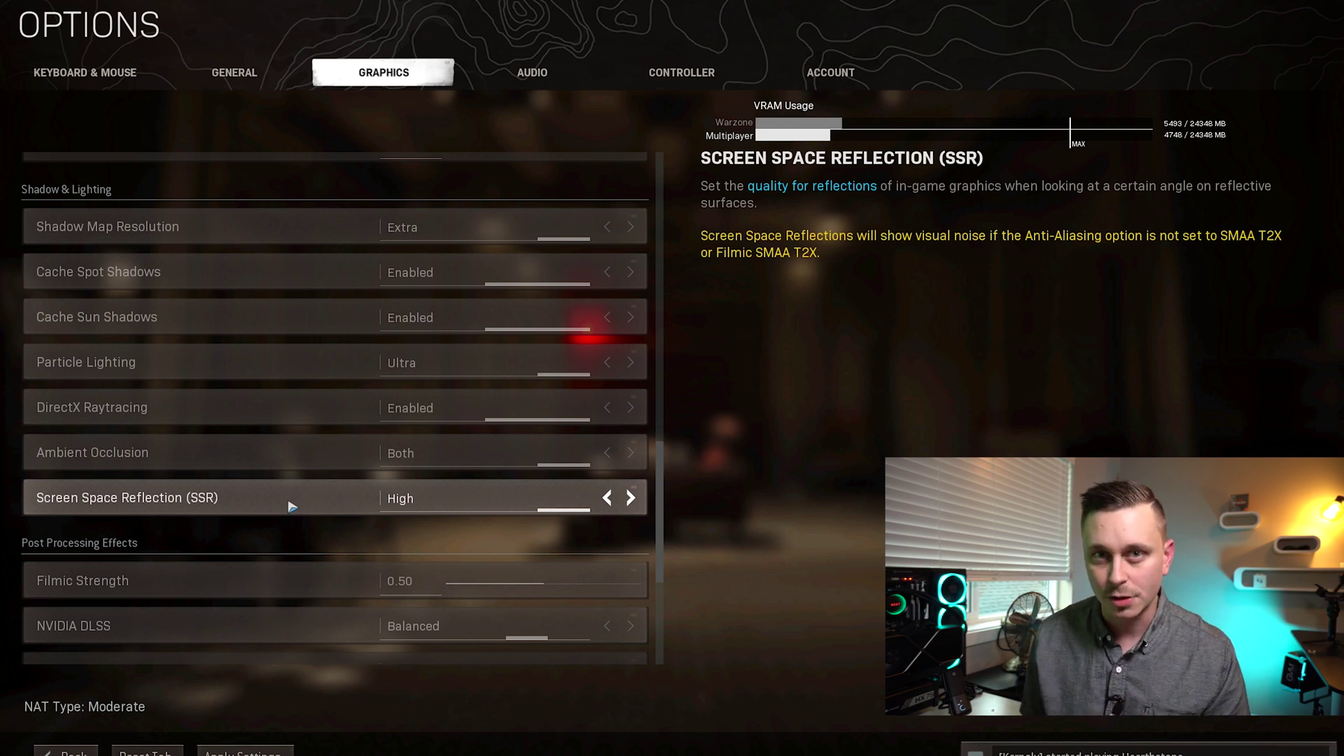
left_click(607, 498)
left_click(630, 498)
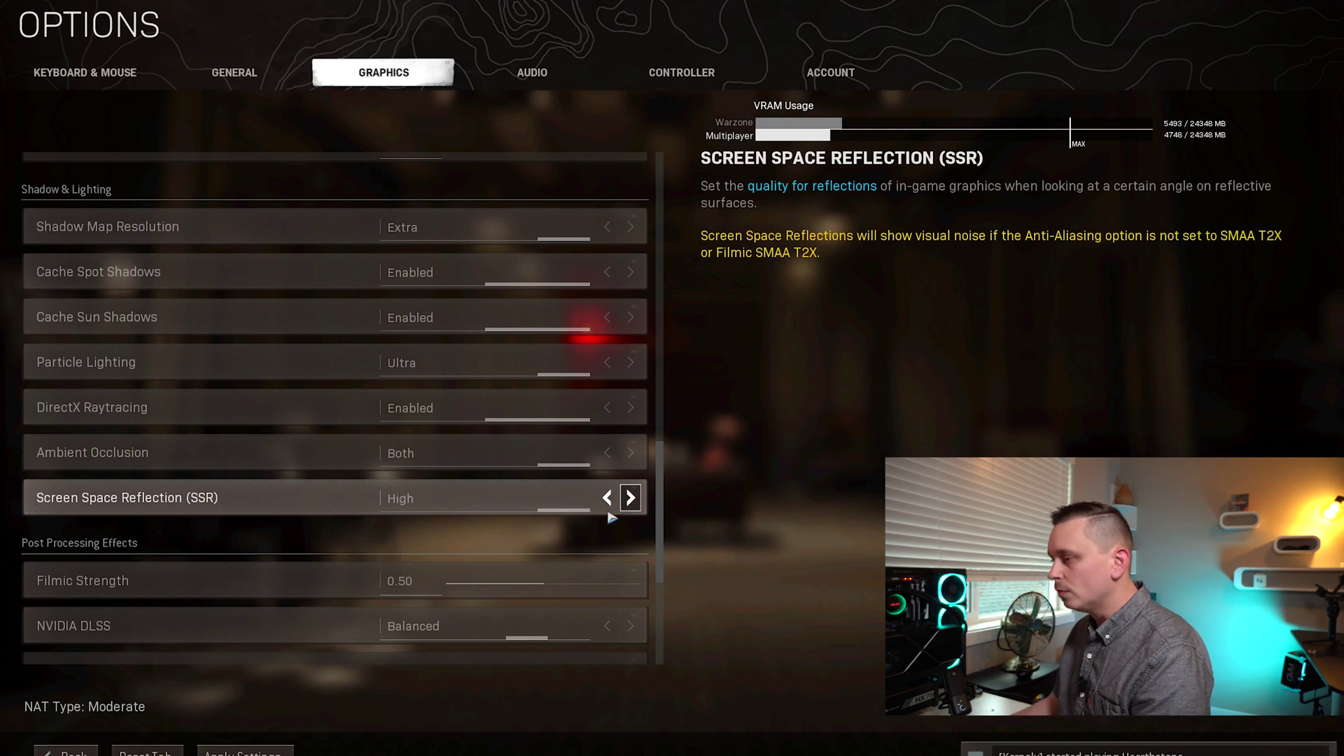
scroll(302, 542, "down", 3)
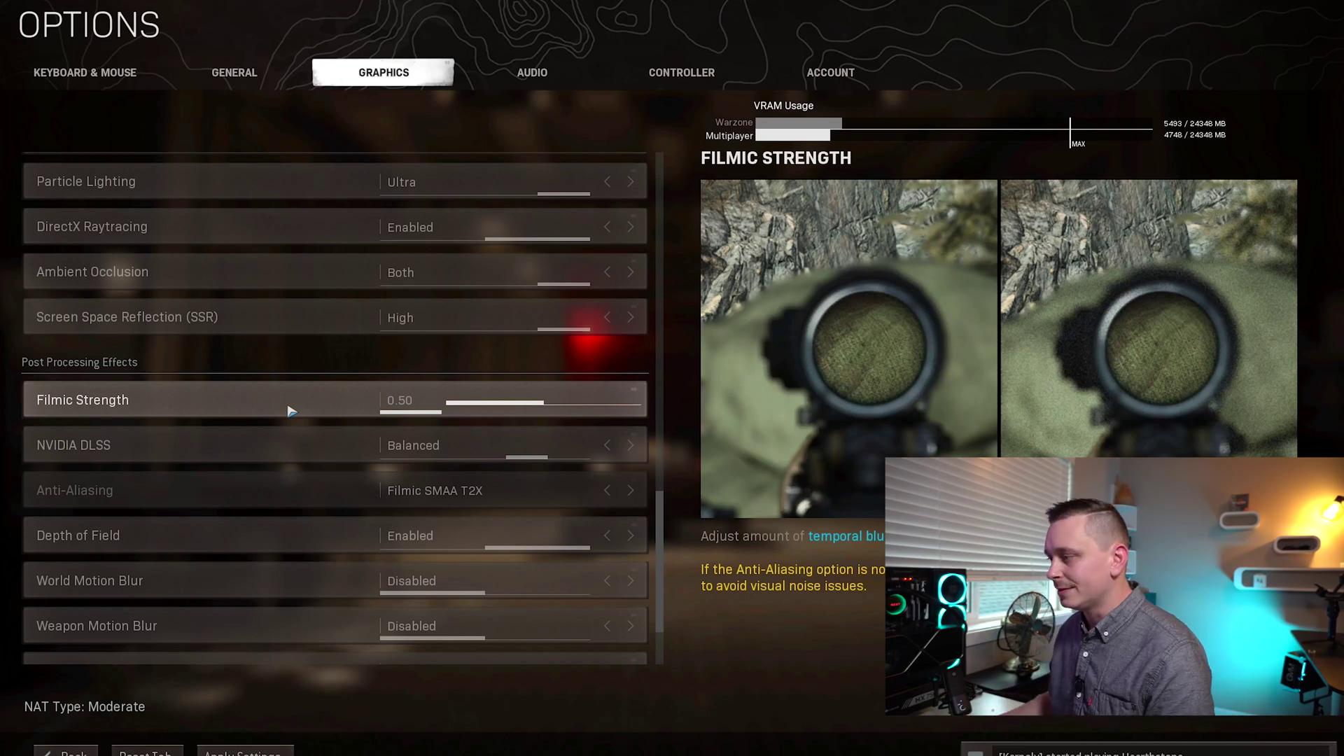
left_click(639, 392)
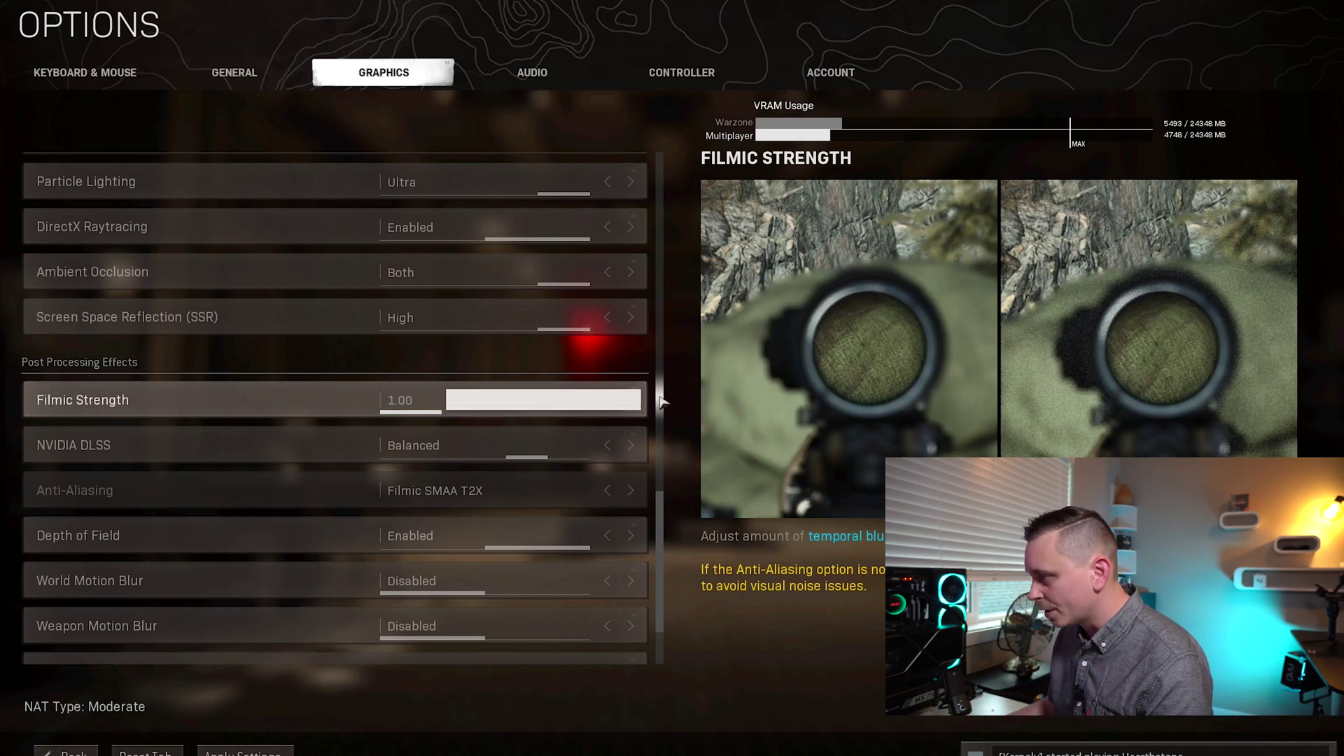
left_click_drag(639, 392, 351, 396)
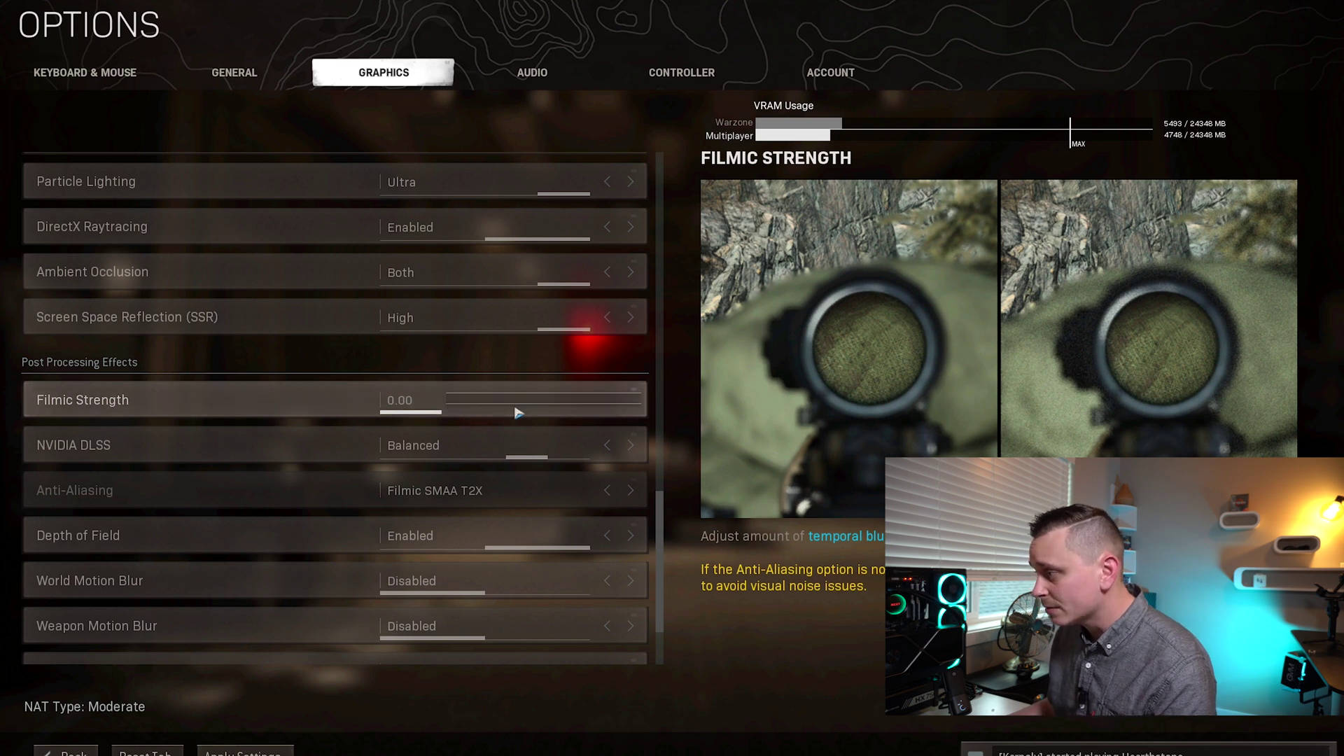
left_click_drag(527, 405, 544, 409)
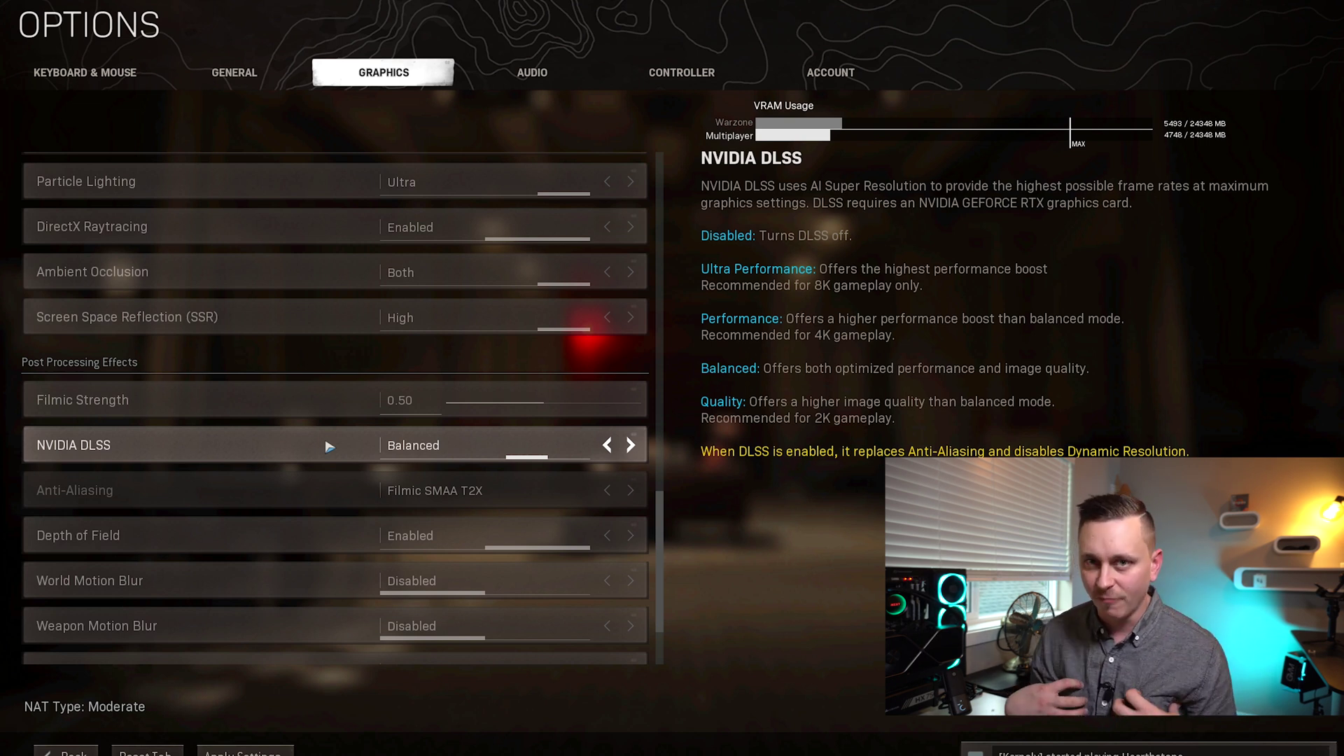
scroll(327, 469, "down", 1)
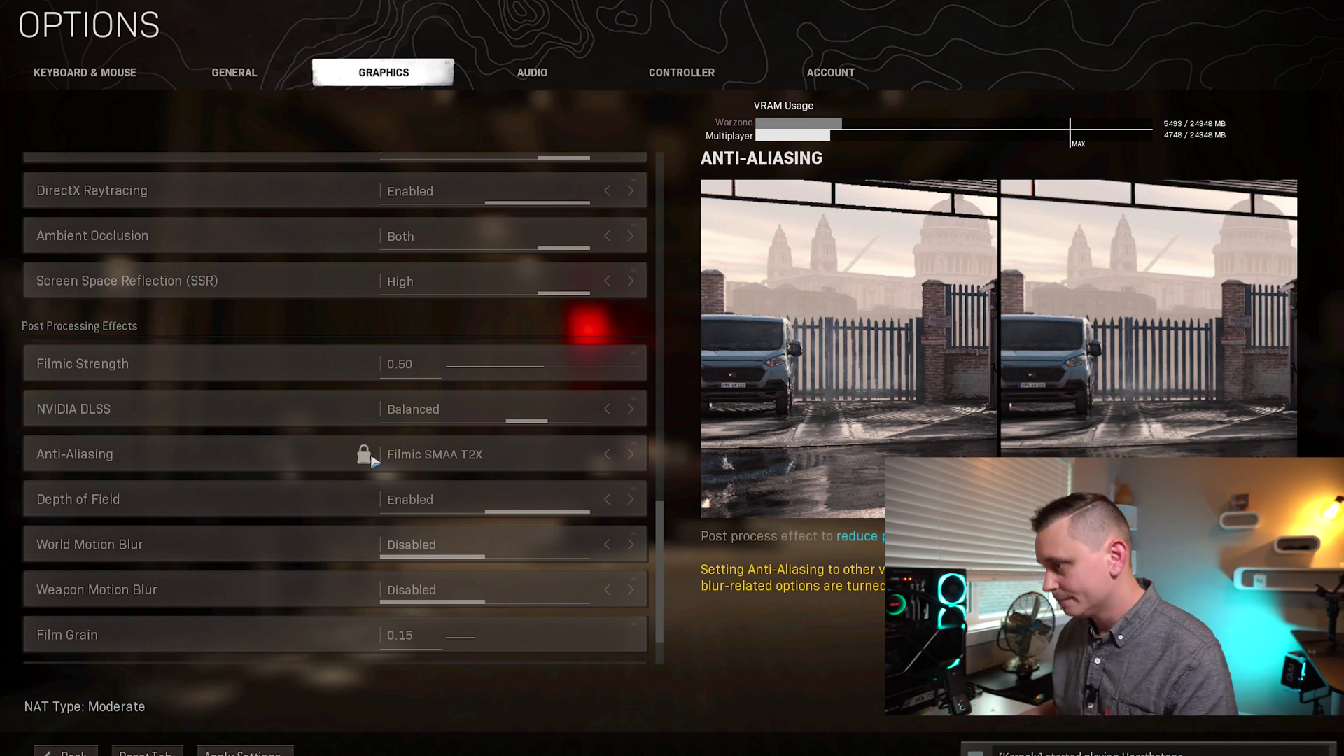
mouse_move(364, 506)
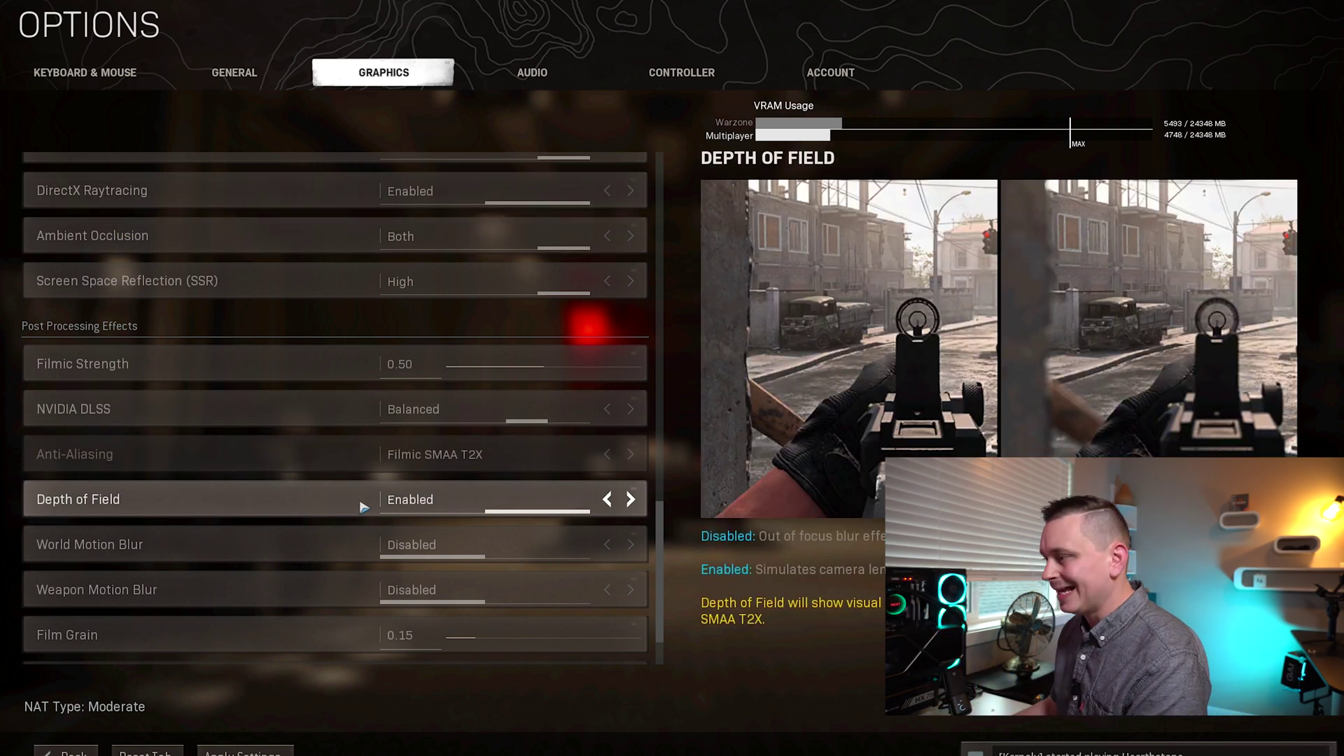
mouse_move(343, 547)
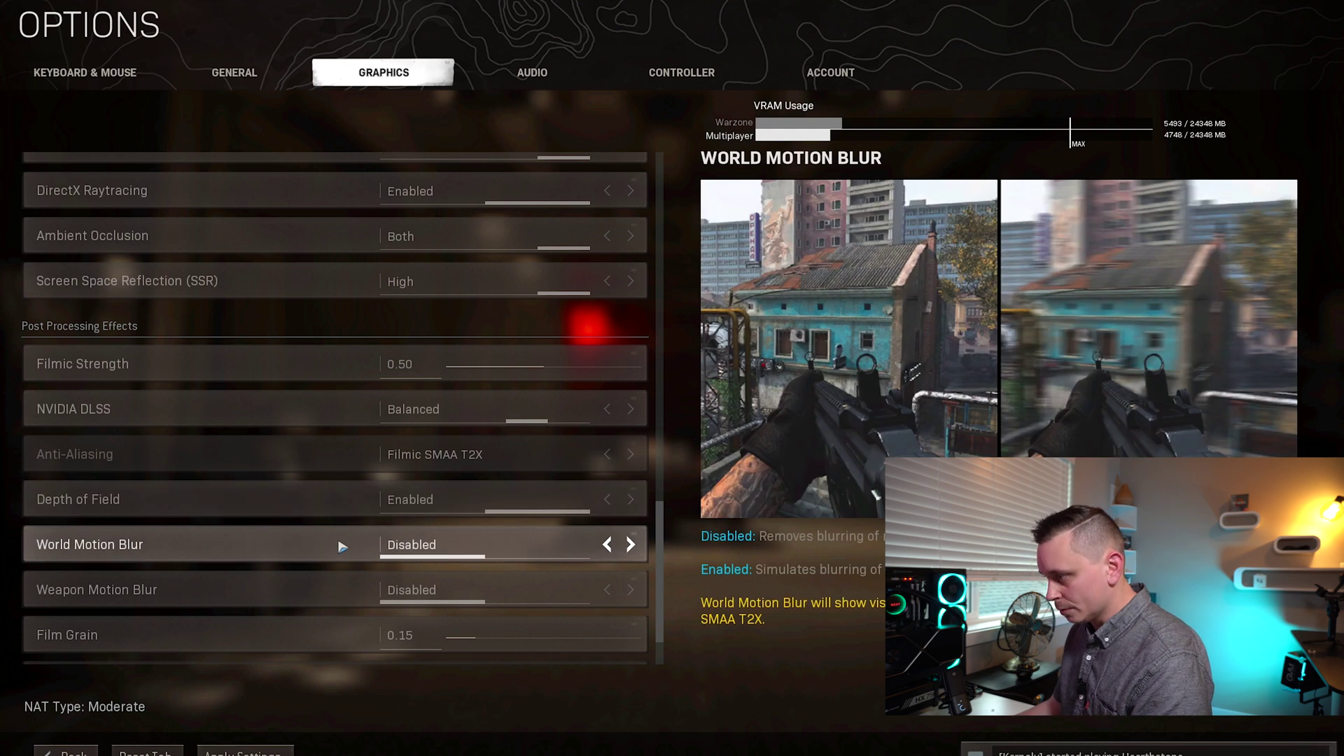
scroll(343, 547, "down", 2)
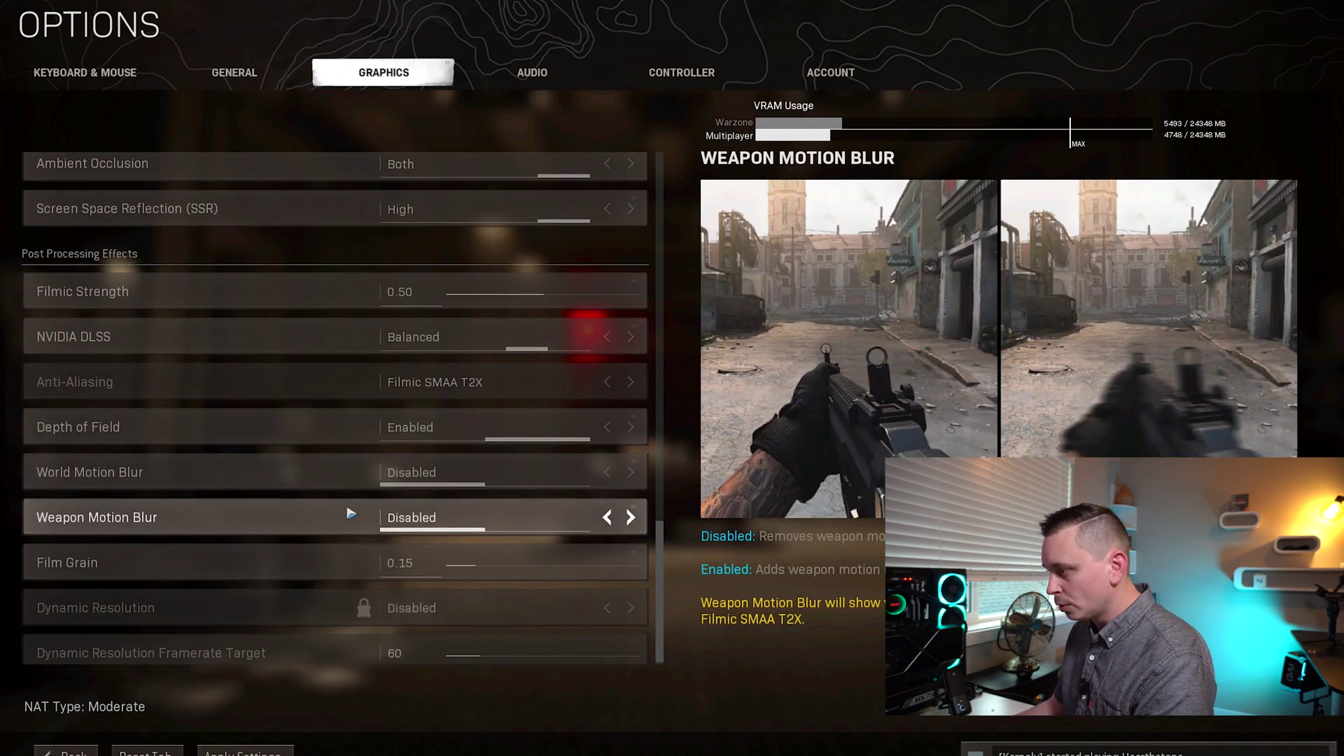